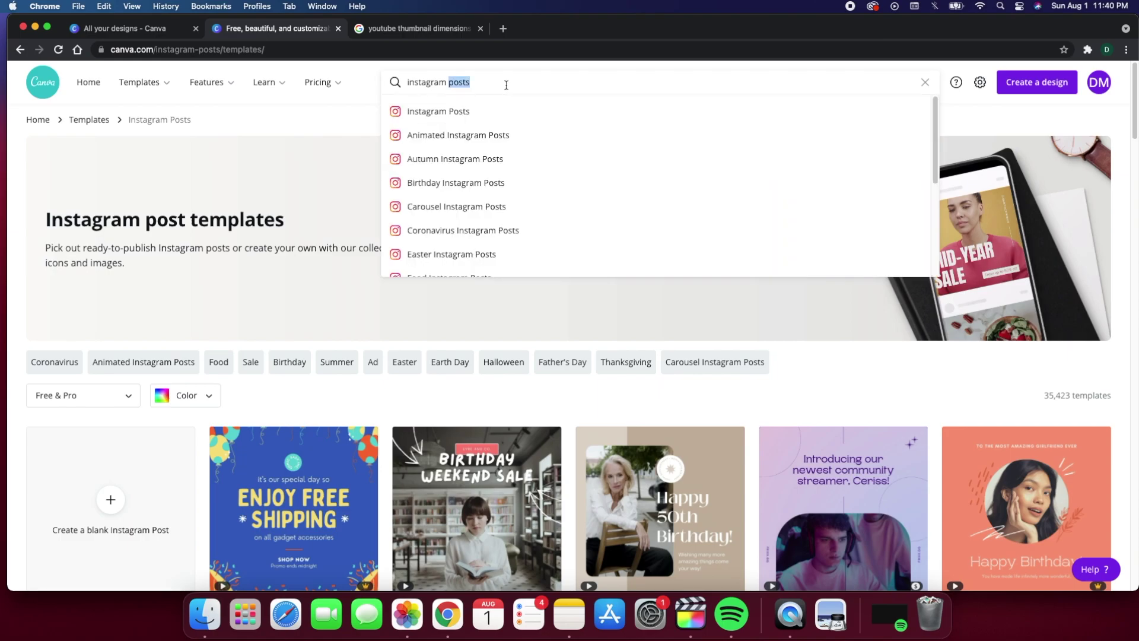
Search the template library for "youtube thumbnails" instead of Instagram posts.
{"action": "left_click", "coordinate": [506, 85]}
{"action": "left_click_drag", "start_coordinate": [492, 83], "coordinate": [399, 82]}
{"action": "type", "text": "youtube thumbnails"}
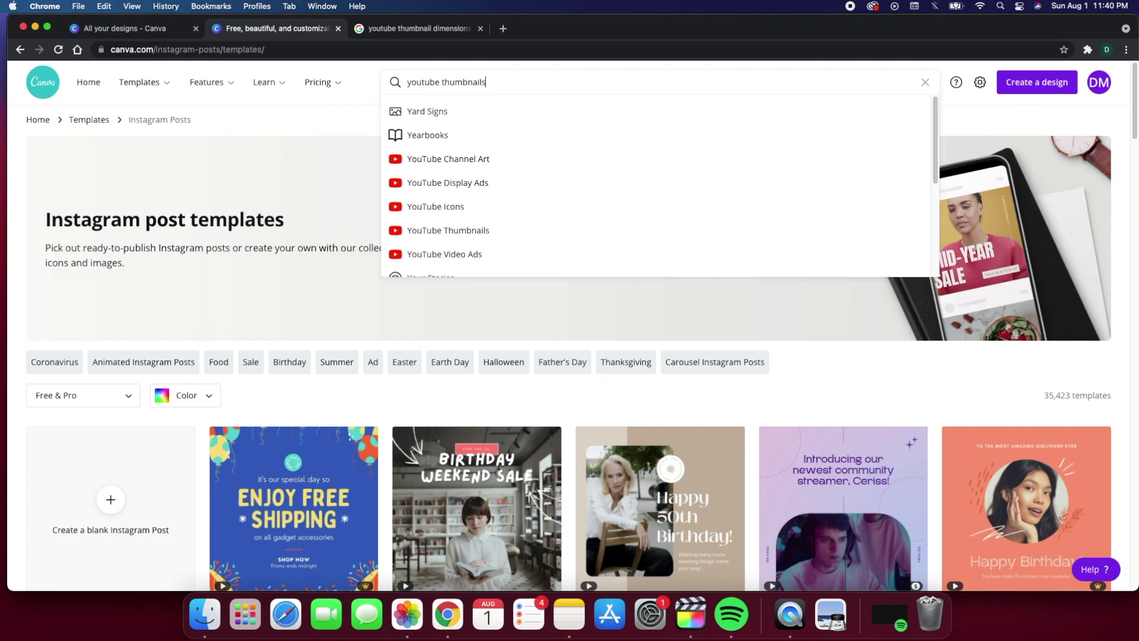
{"action": "key", "text": "Return"}
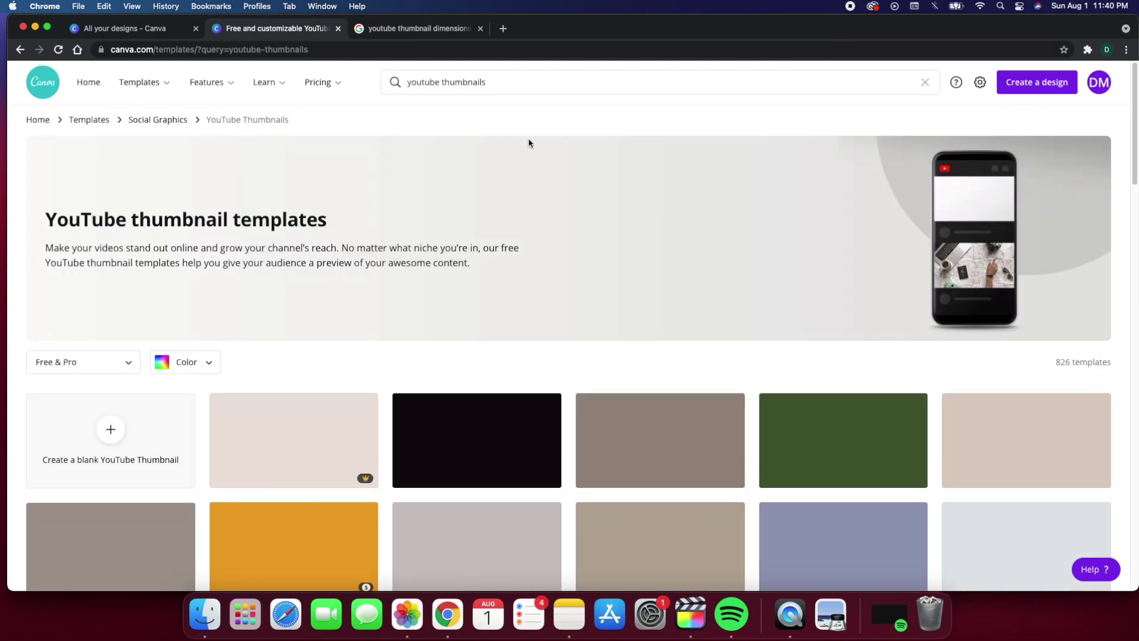
Browse the YouTube thumbnail templates and open the lilac "Thrifty Travels" template for editing.
{"action": "scroll", "coordinate": [403, 299], "scroll_direction": "down", "scroll_amount": 2}
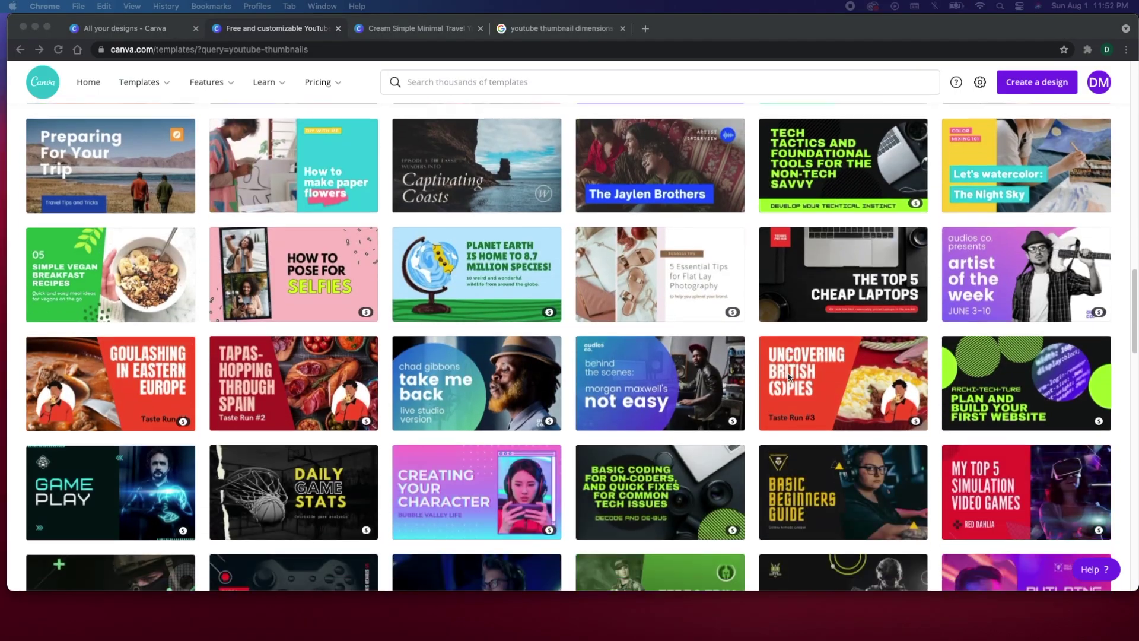
{"action": "scroll", "coordinate": [787, 377], "scroll_direction": "down", "scroll_amount": 5}
{"action": "scroll", "coordinate": [786, 377], "scroll_direction": "down", "scroll_amount": 4}
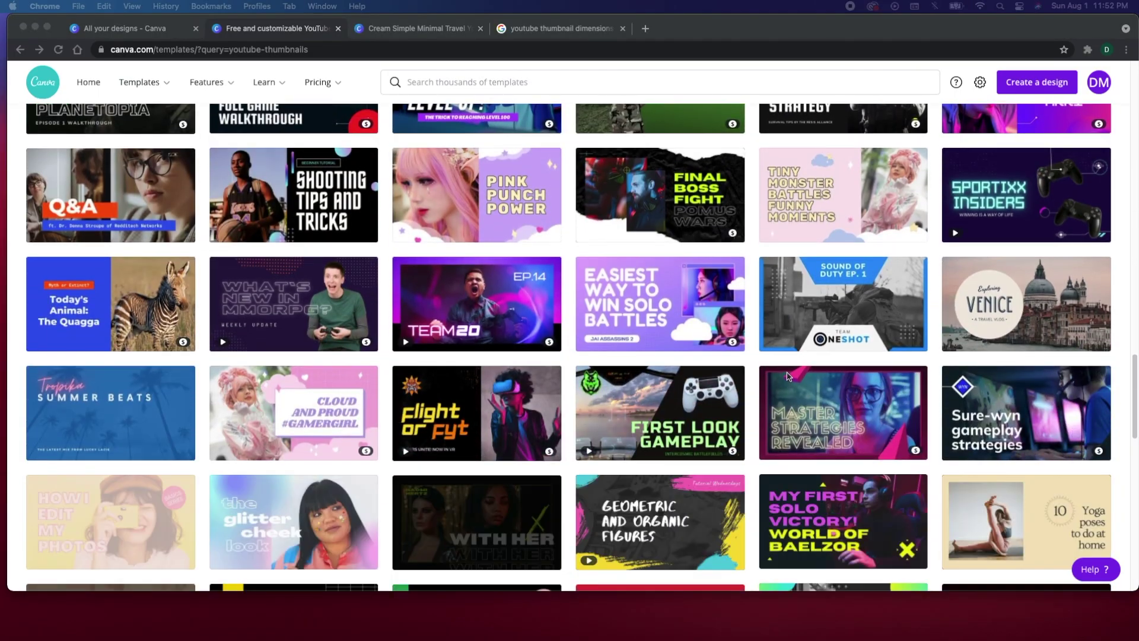
{"action": "scroll", "coordinate": [769, 375], "scroll_direction": "down", "scroll_amount": 5}
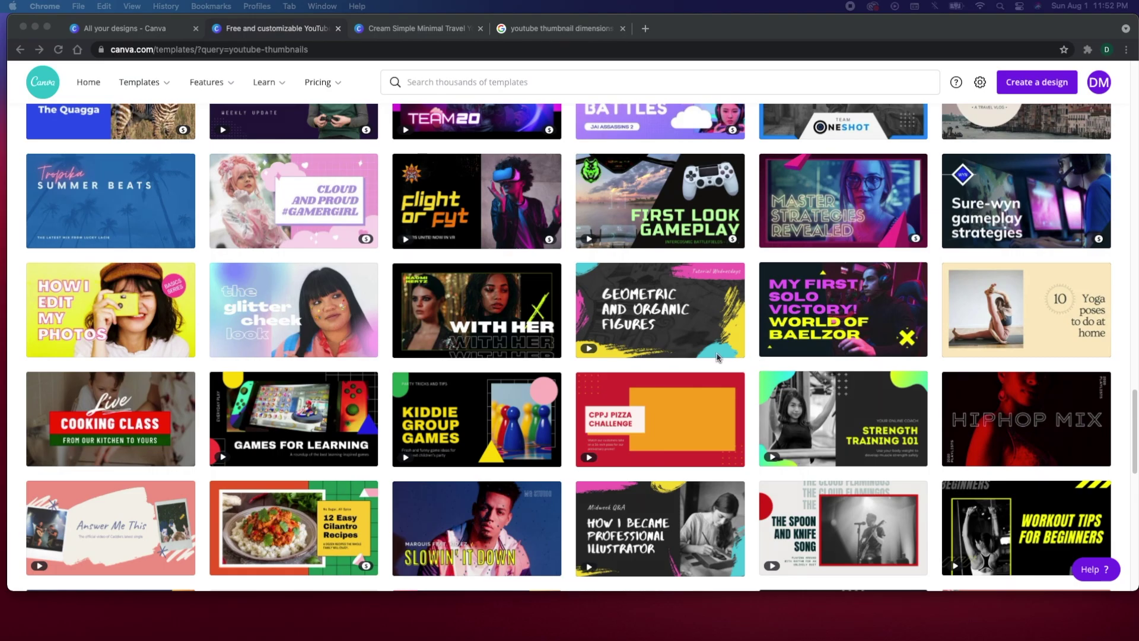
{"action": "scroll", "coordinate": [716, 356], "scroll_direction": "up", "scroll_amount": 10}
{"action": "scroll", "coordinate": [721, 360], "scroll_direction": "up", "scroll_amount": 10}
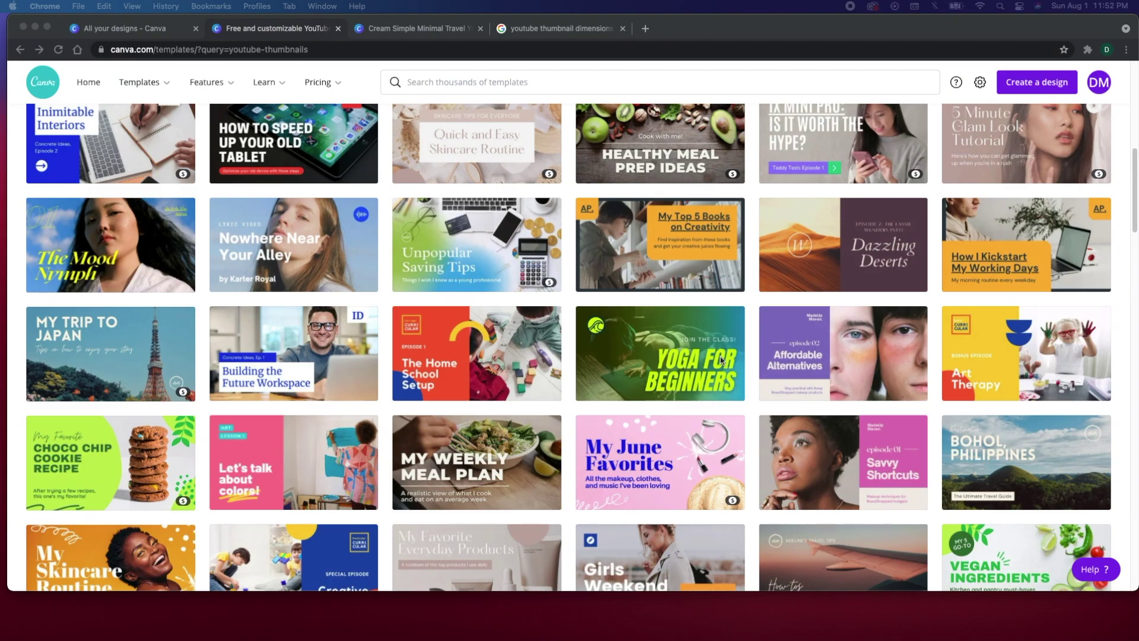
{"action": "scroll", "coordinate": [721, 359], "scroll_direction": "up", "scroll_amount": 10}
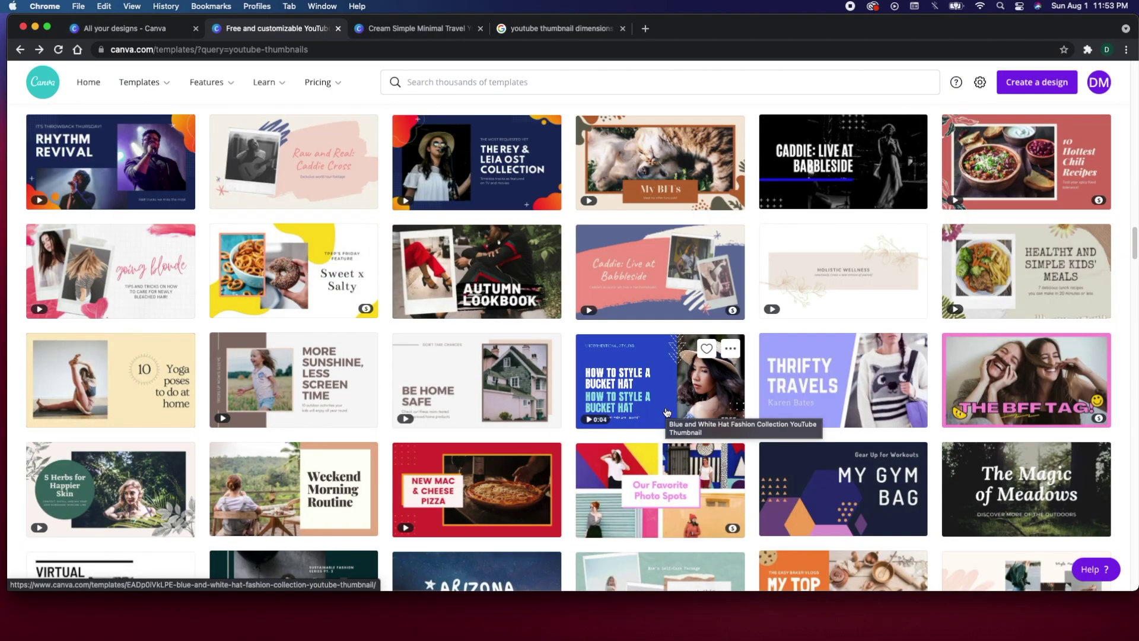
{"action": "left_click", "coordinate": [824, 384]}
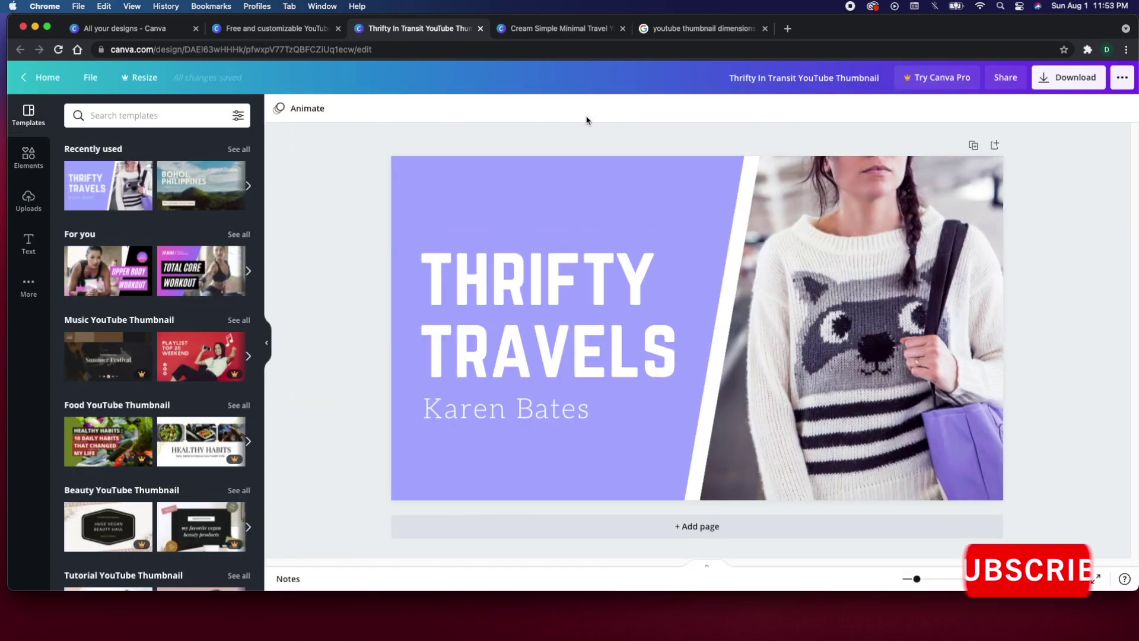
Delete the raccoon-sweater photo together with its empty slanted frame from the thumbnail.
{"action": "left_click", "coordinate": [859, 360]}
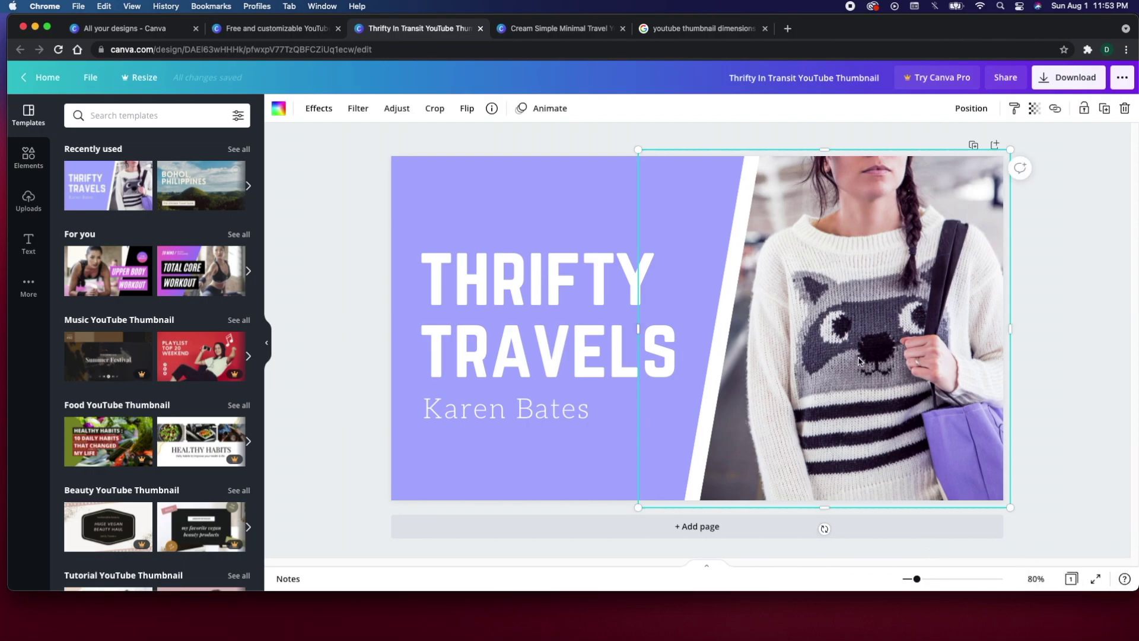
{"action": "key", "text": "Delete"}
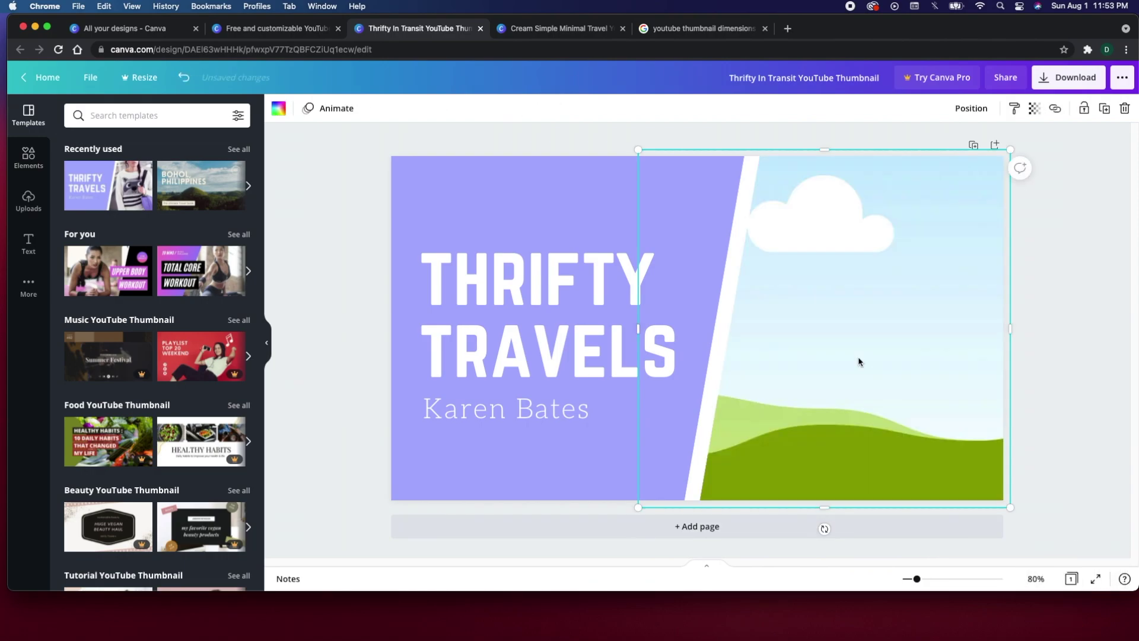
{"action": "key", "text": "Delete"}
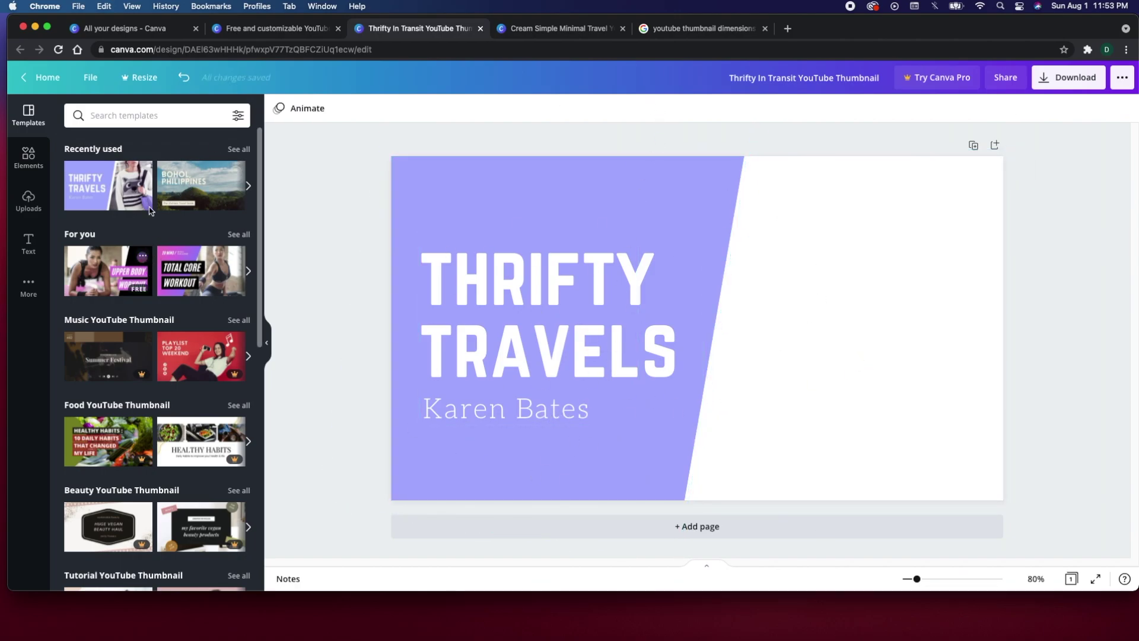
Insert the uploaded portrait of the pointing woman and enlarge it to fill the thumbnail's right side at full height.
{"action": "left_click", "coordinate": [27, 210]}
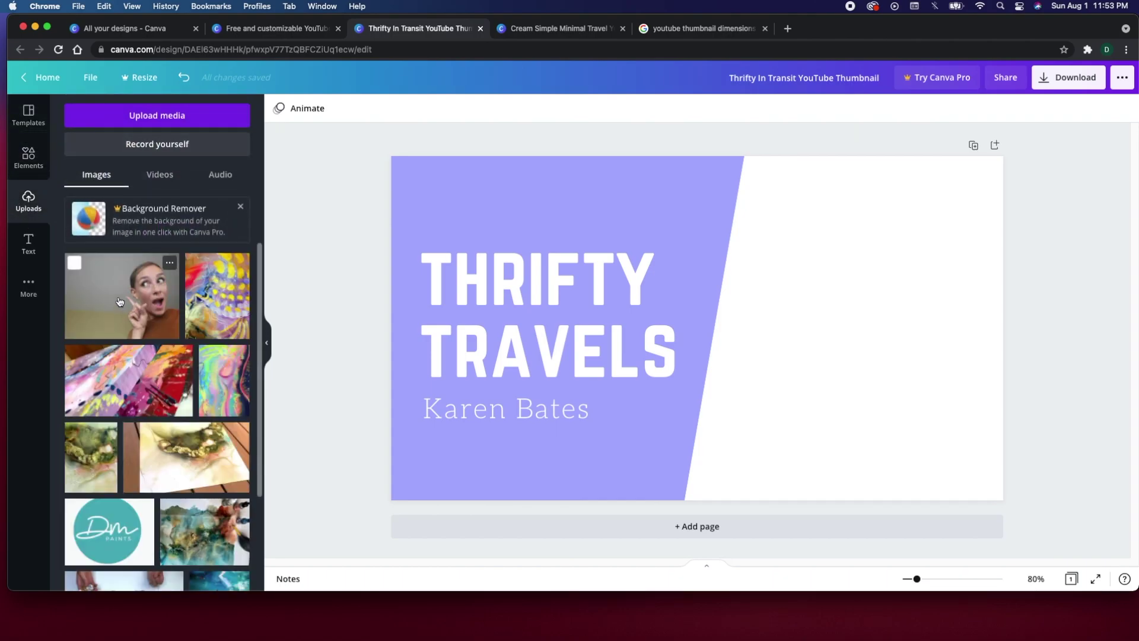
{"action": "left_click", "coordinate": [119, 302]}
{"action": "left_click_drag", "start_coordinate": [743, 354], "coordinate": [772, 299]}
{"action": "left_click_drag", "start_coordinate": [885, 392], "coordinate": [1009, 499]}
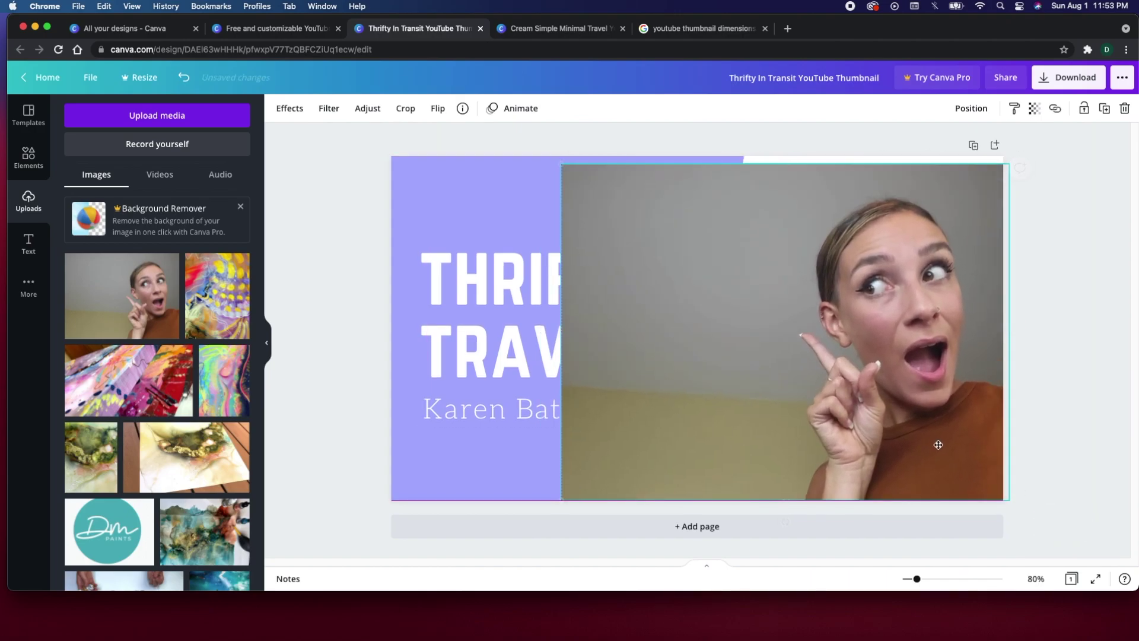
{"action": "left_click_drag", "start_coordinate": [562, 163], "coordinate": [493, 149]}
Try to bring only the lilac background shape forward in front of the photo.
{"action": "left_click", "coordinate": [435, 196]}
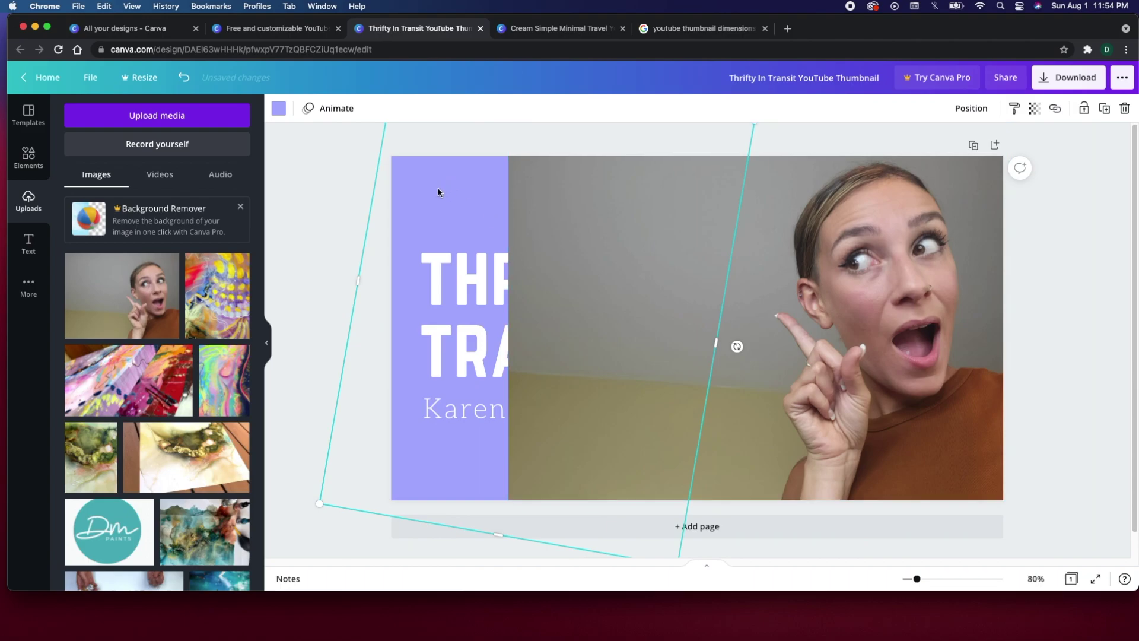
{"action": "right_click", "coordinate": [438, 194]}
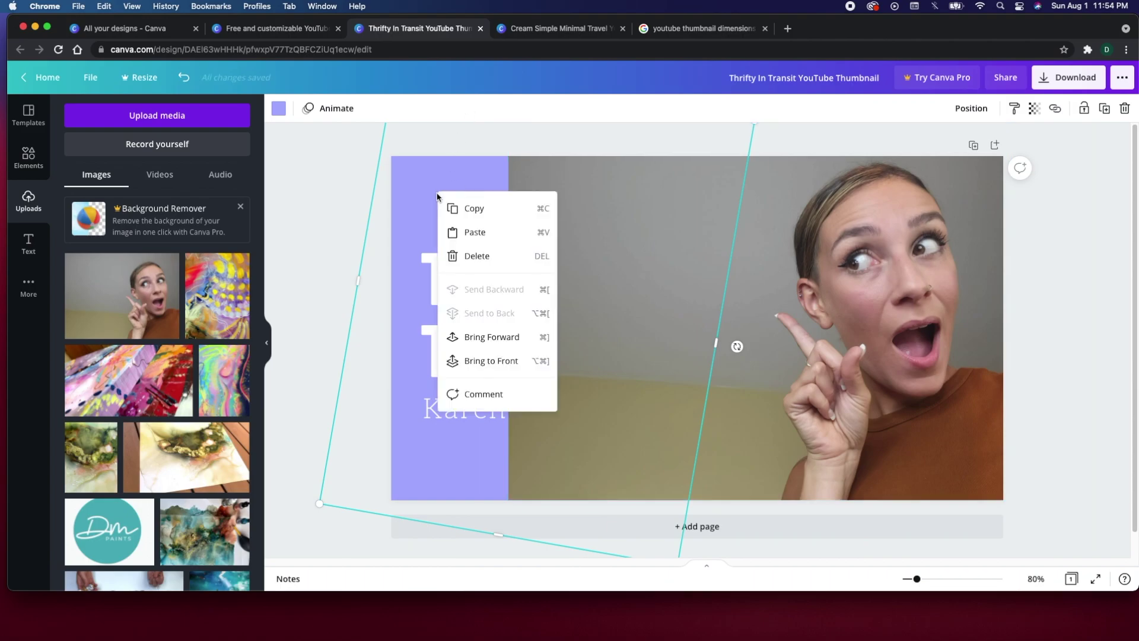
{"action": "left_click", "coordinate": [618, 214]}
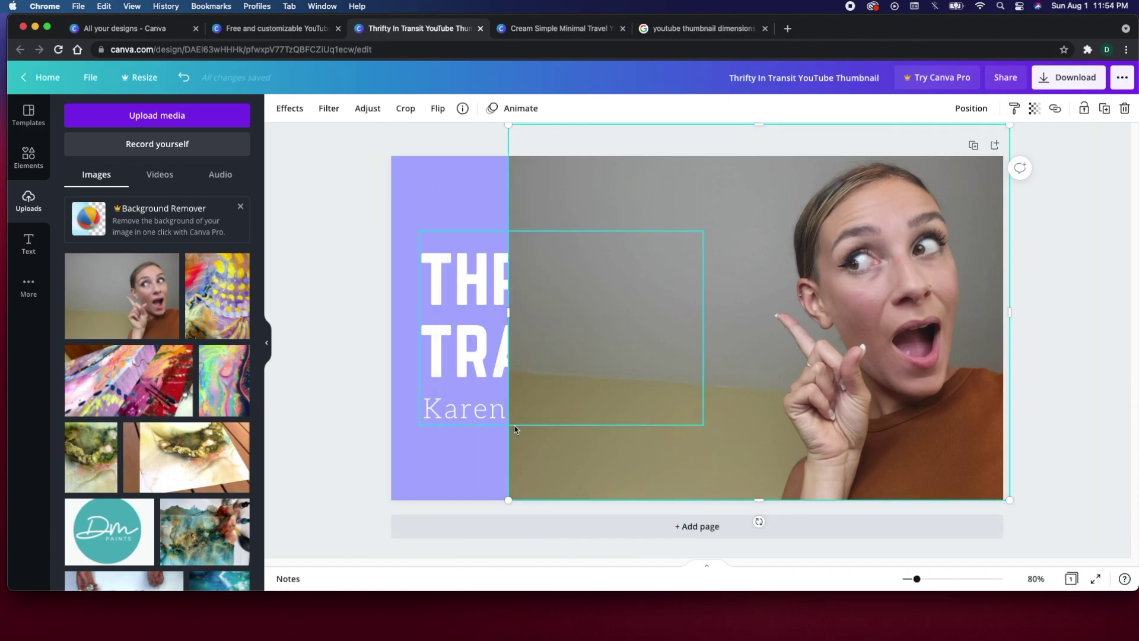
{"action": "left_click", "coordinate": [456, 194]}
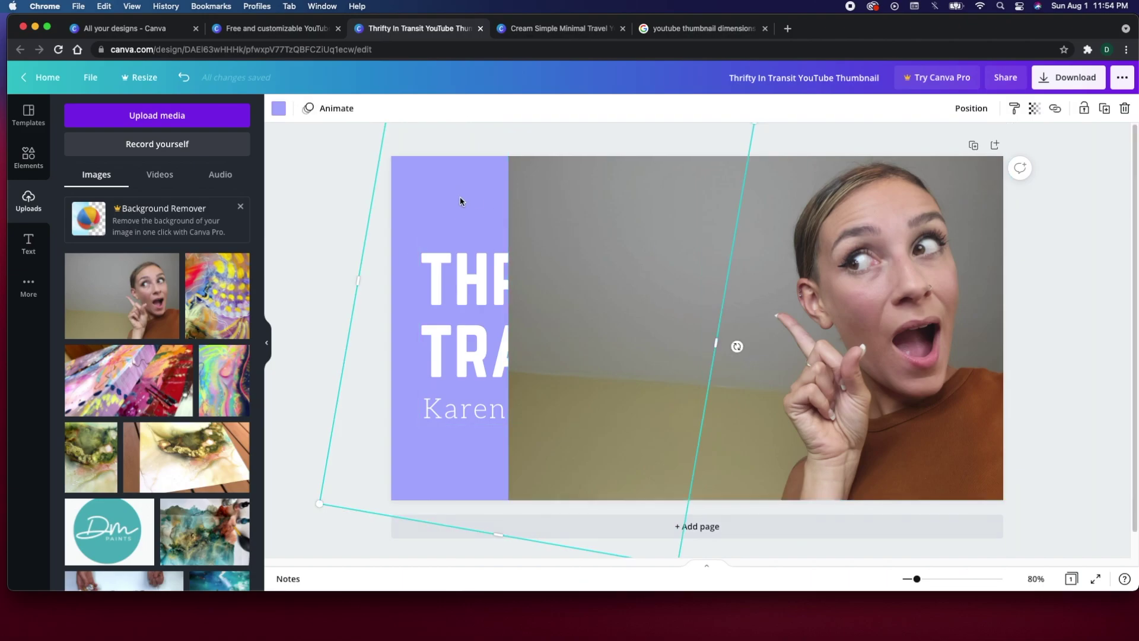
{"action": "right_click", "coordinate": [446, 201]}
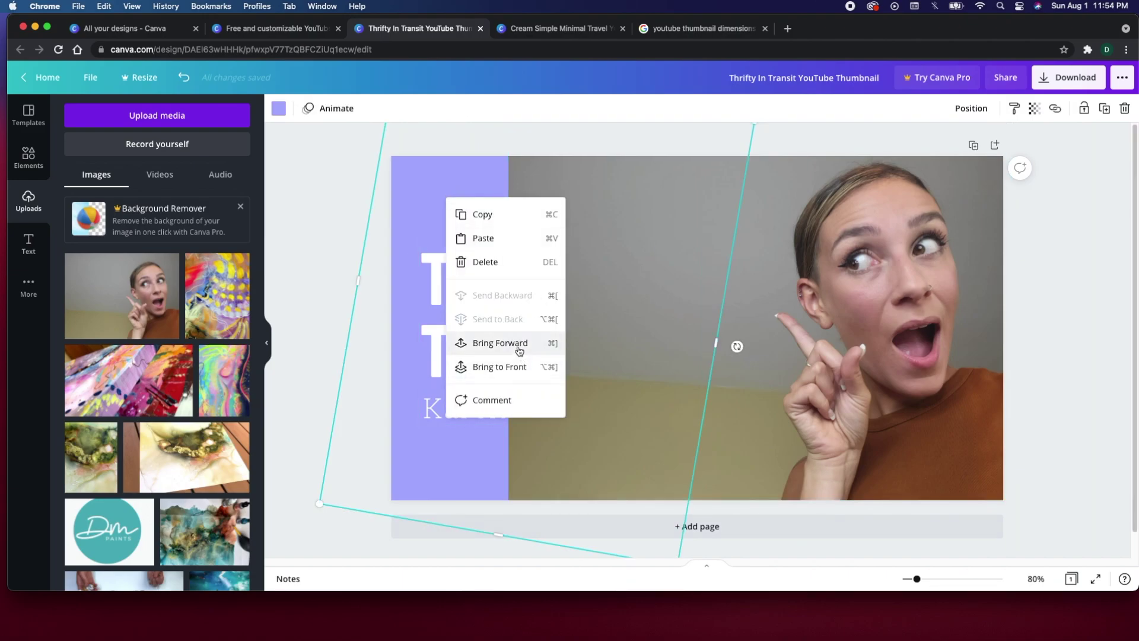
{"action": "left_click", "coordinate": [519, 350]}
{"action": "right_click", "coordinate": [438, 222]}
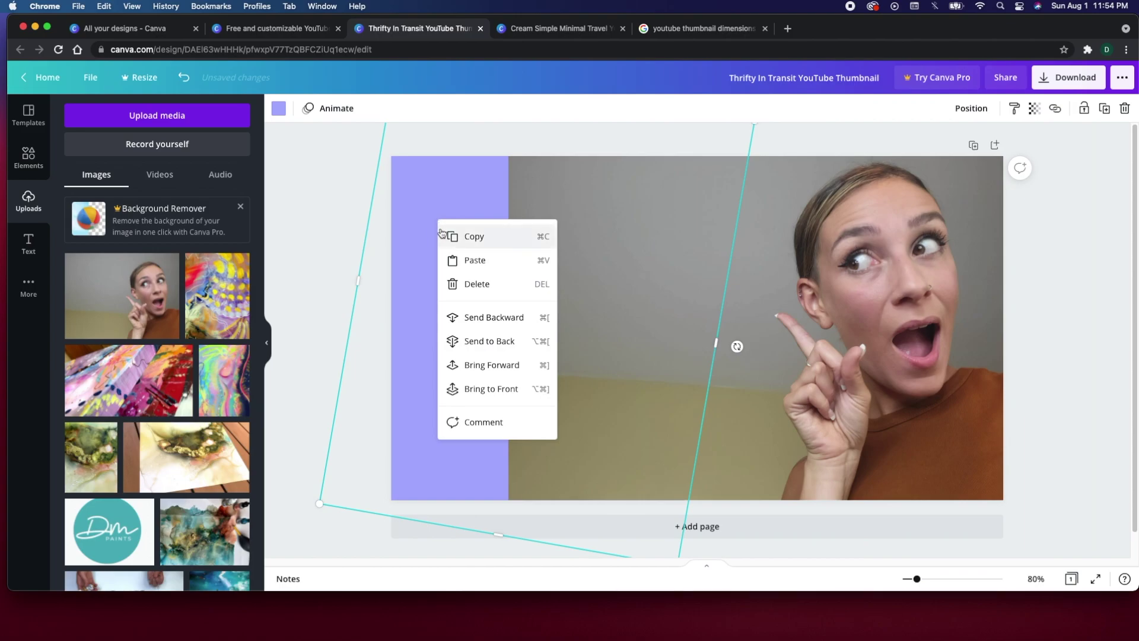
{"action": "key", "text": "super+z"}
Select the title text together with the lilac shape and bring both to the front of the portrait photo.
{"action": "left_click", "coordinate": [431, 253]}
{"action": "left_click", "coordinate": [432, 211]}
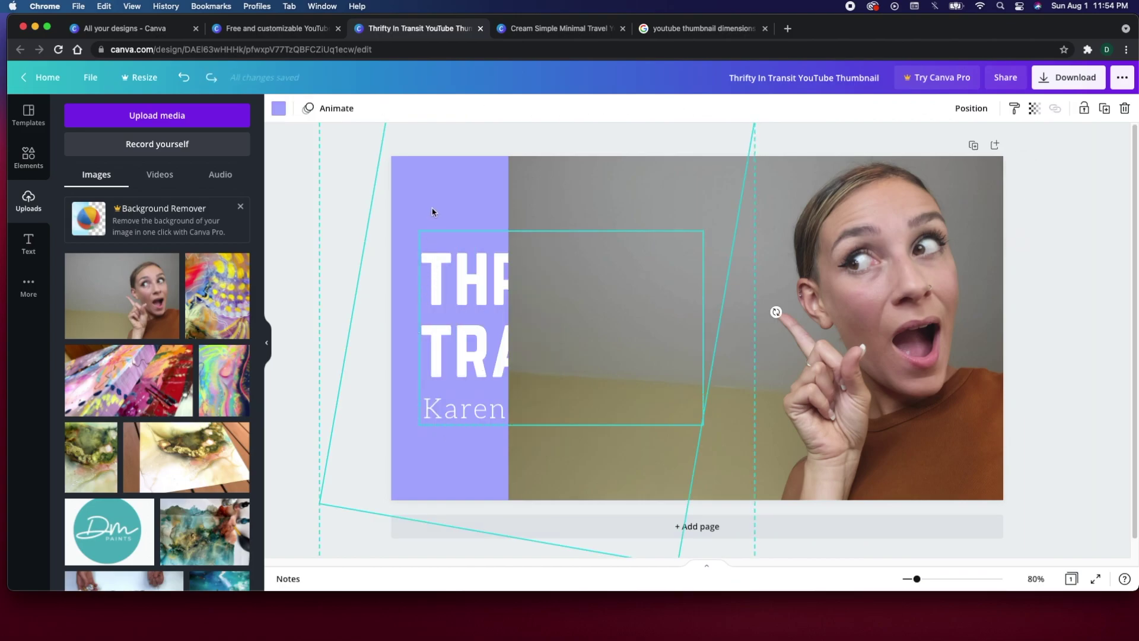
{"action": "right_click", "coordinate": [435, 321]}
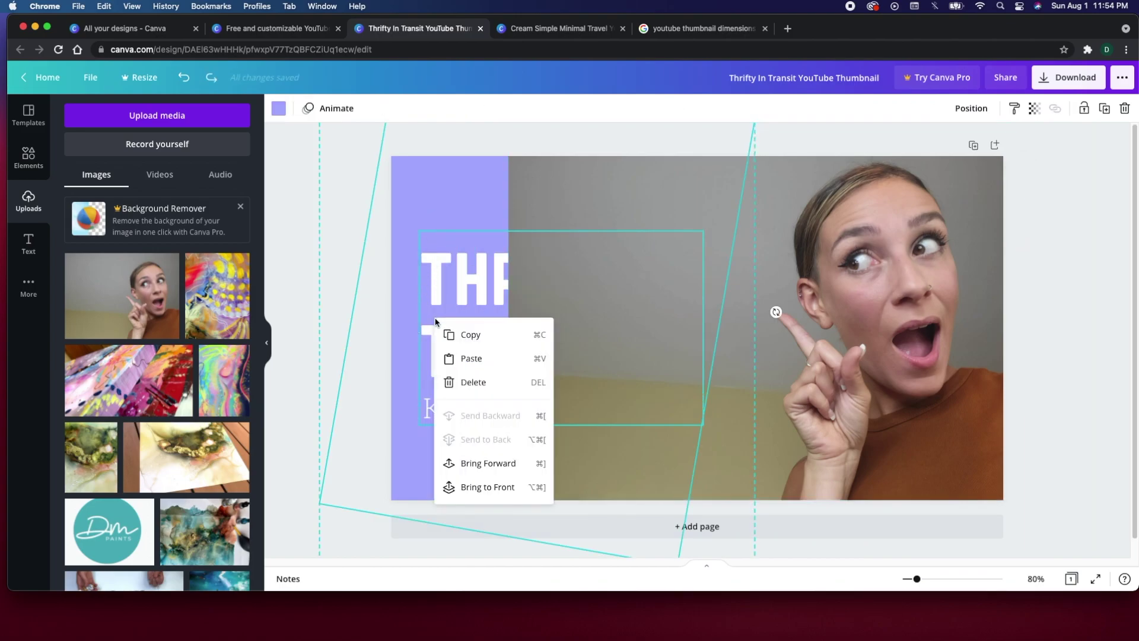
{"action": "left_click", "coordinate": [499, 462]}
{"action": "right_click", "coordinate": [458, 187]}
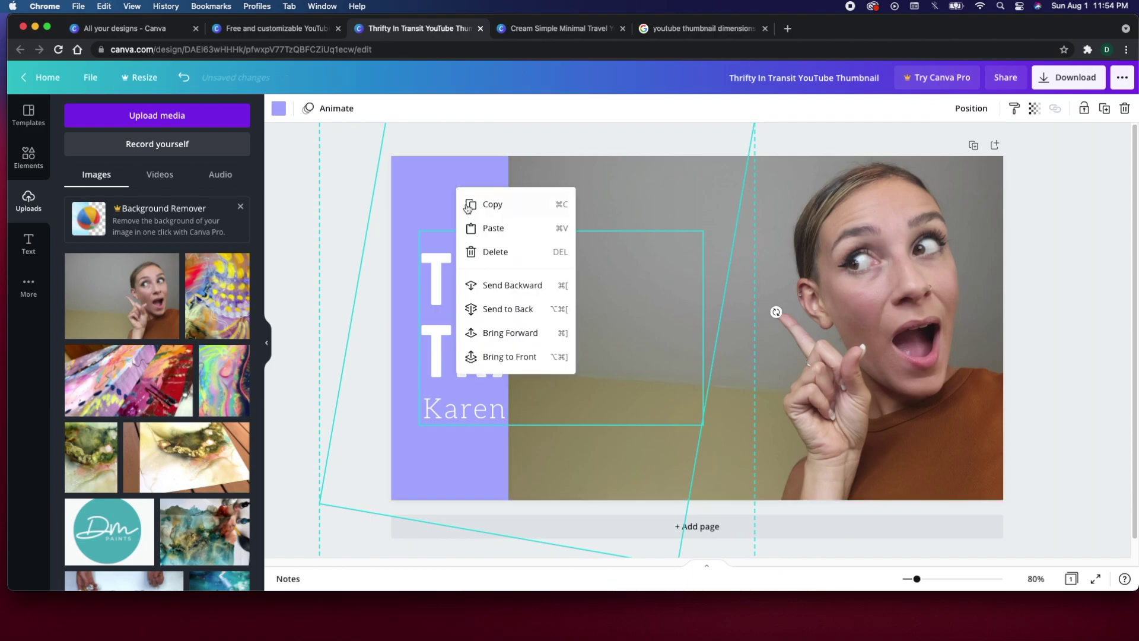
{"action": "left_click", "coordinate": [527, 356]}
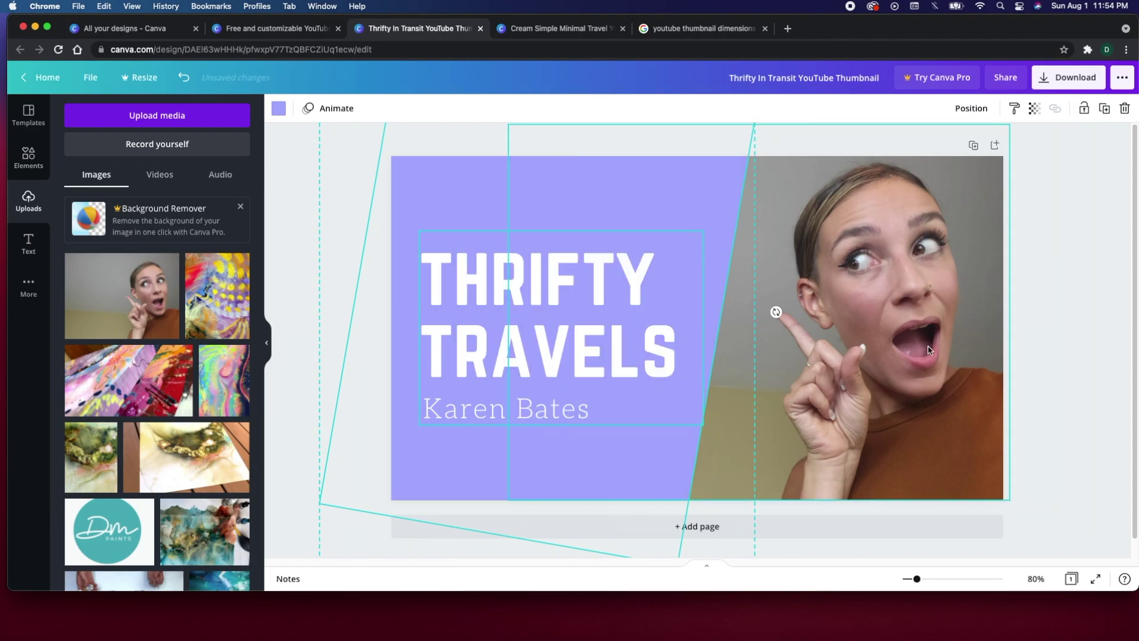
{"action": "left_click", "coordinate": [1030, 320]}
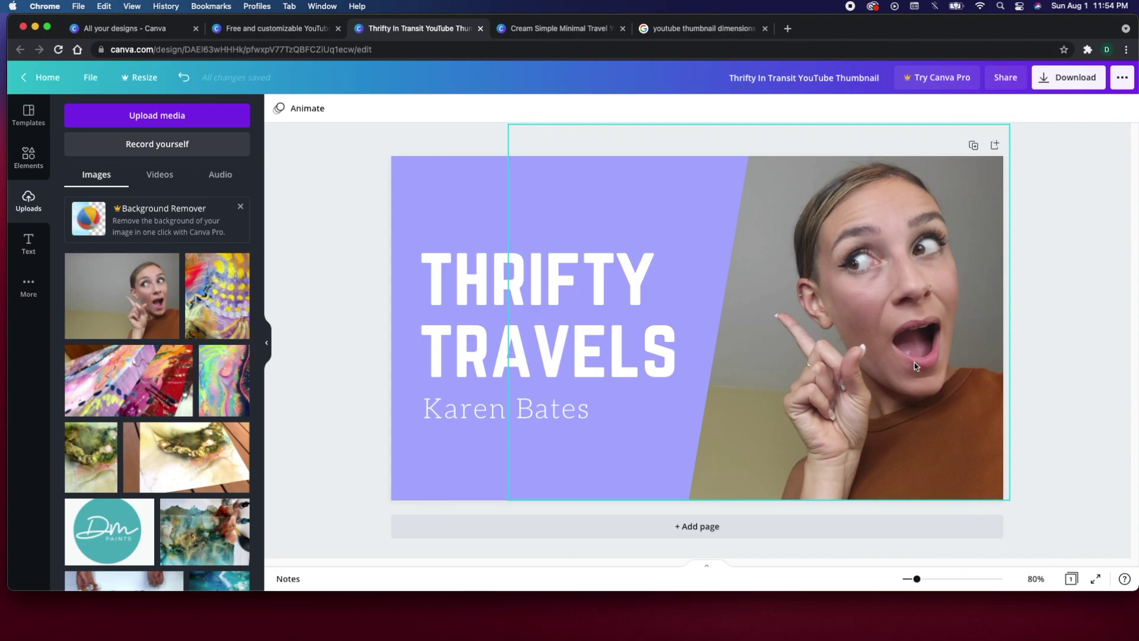
Apply the Photogenic effect Capri to the portrait at 0.44 intensity and enlarge the photo to meet the thumbnail's right edge.
{"action": "left_click", "coordinate": [798, 343]}
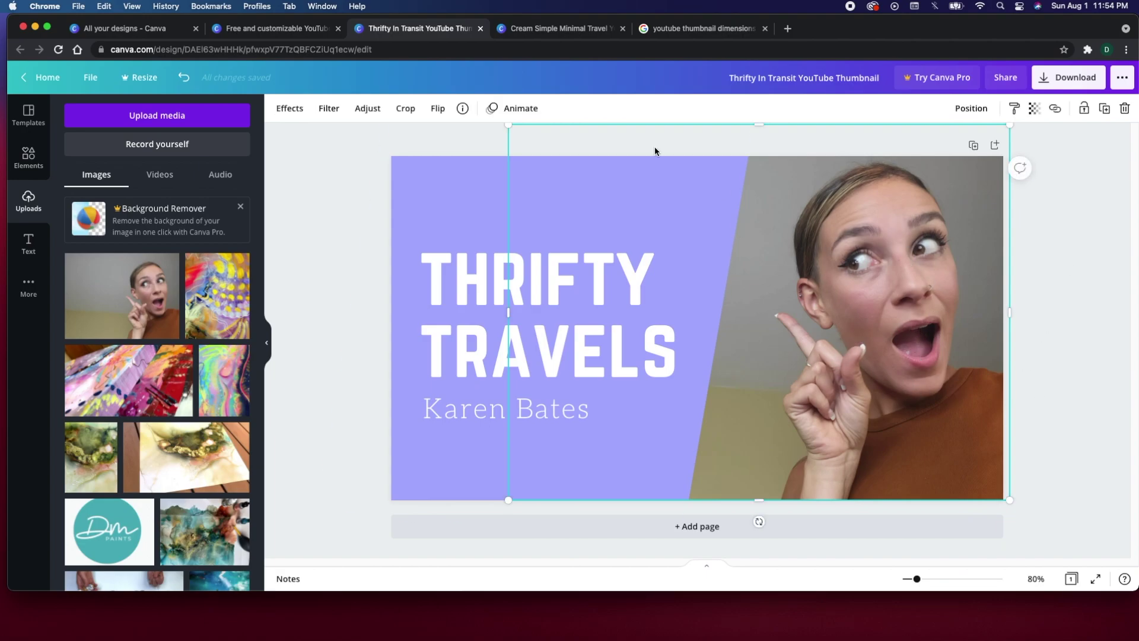
{"action": "left_click", "coordinate": [290, 109]}
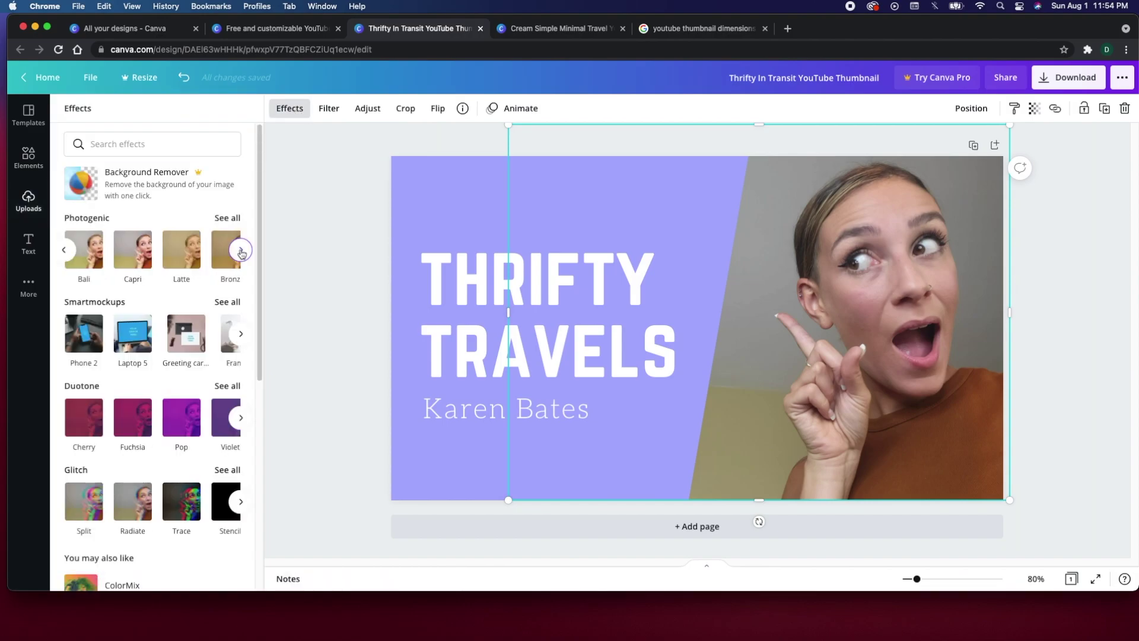
{"action": "left_click", "coordinate": [136, 250]}
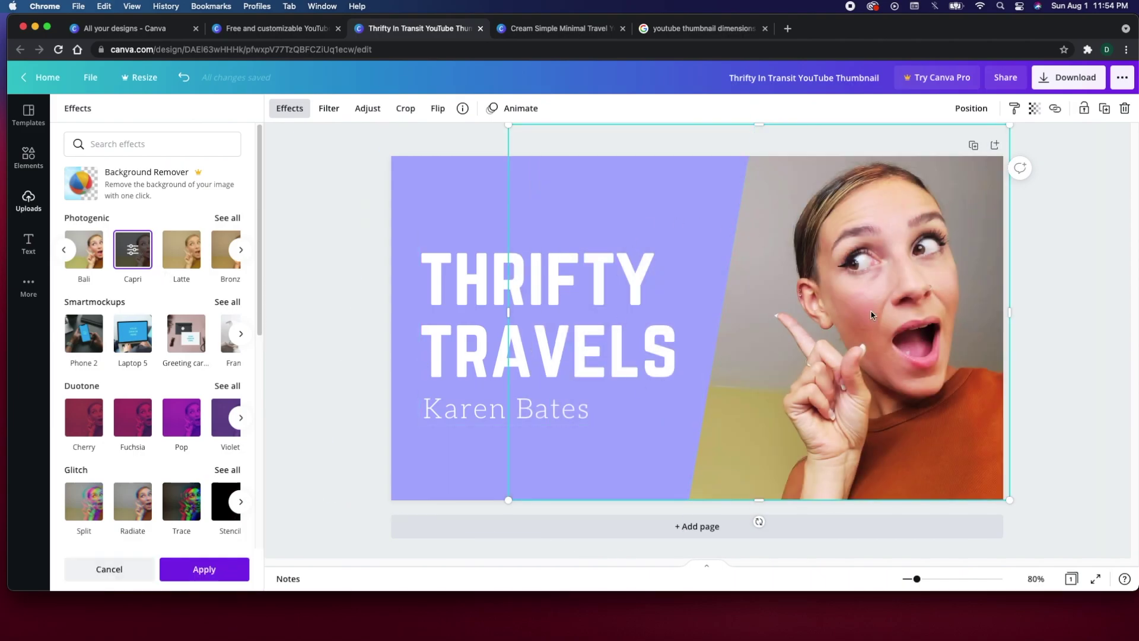
{"action": "left_click", "coordinate": [134, 256]}
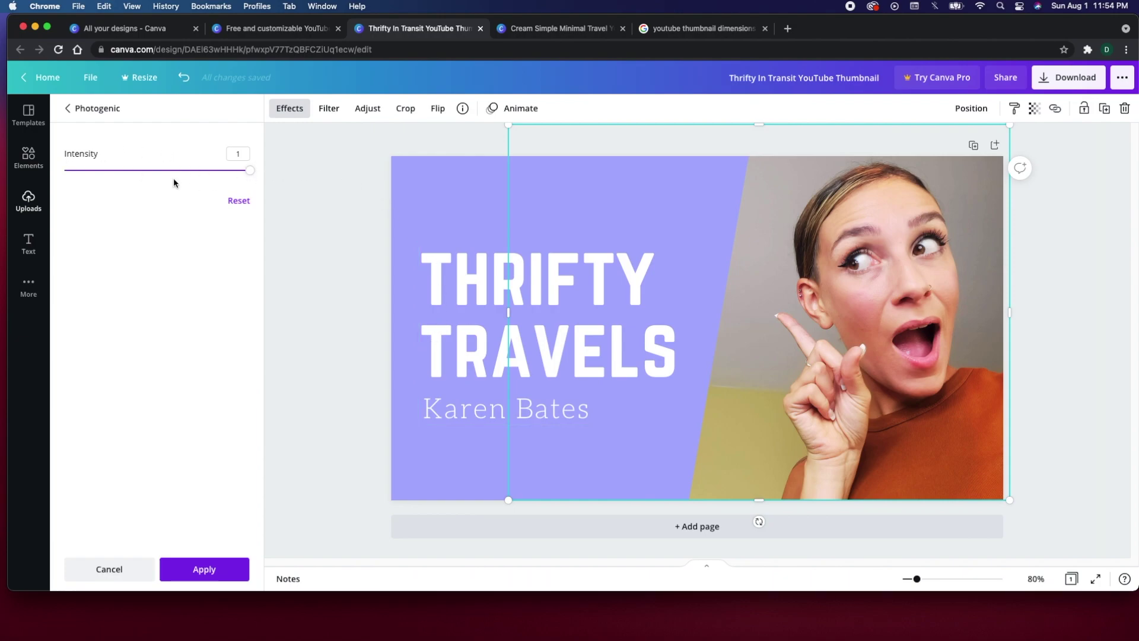
{"action": "left_click_drag", "start_coordinate": [246, 173], "coordinate": [147, 179]}
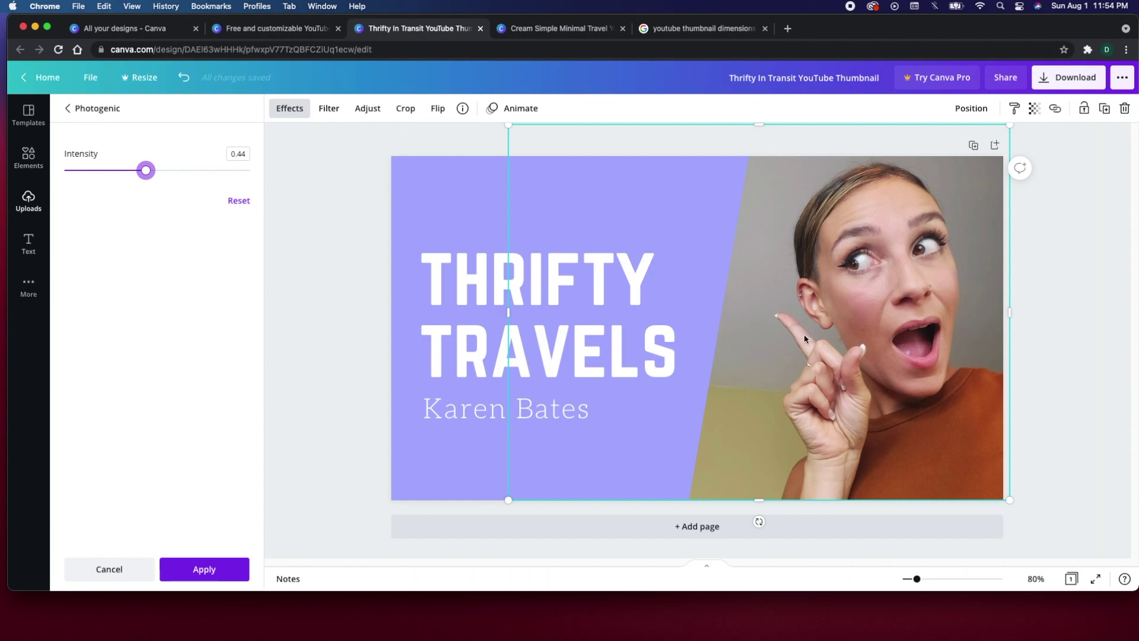
{"action": "left_click_drag", "start_coordinate": [498, 504], "coordinate": [443, 505]}
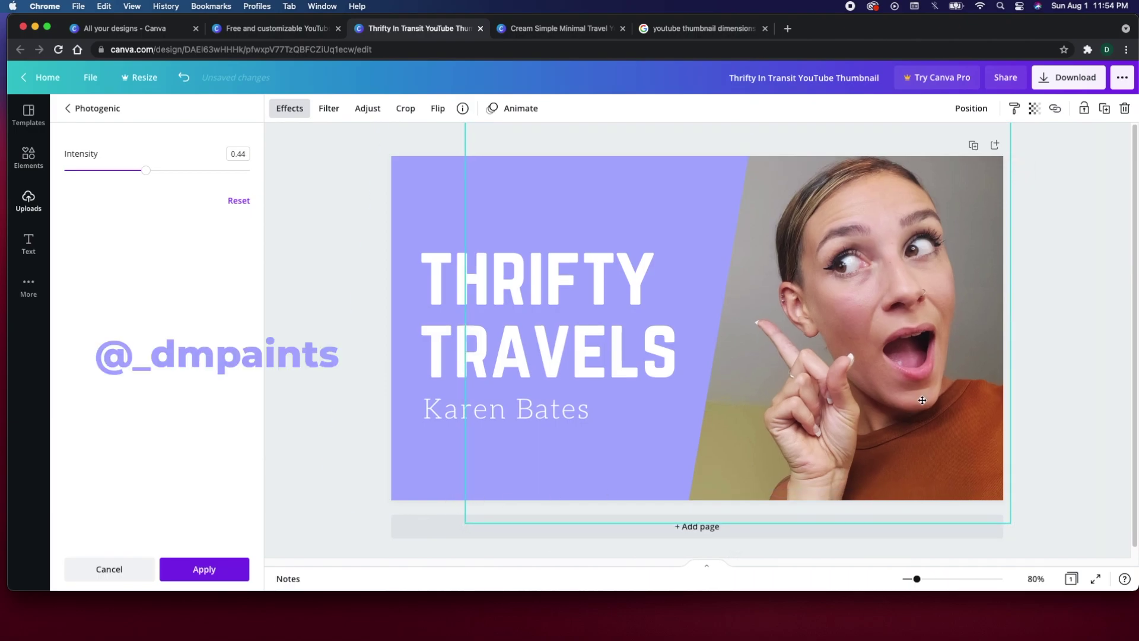
{"action": "left_click_drag", "start_coordinate": [1009, 520], "coordinate": [1005, 514]}
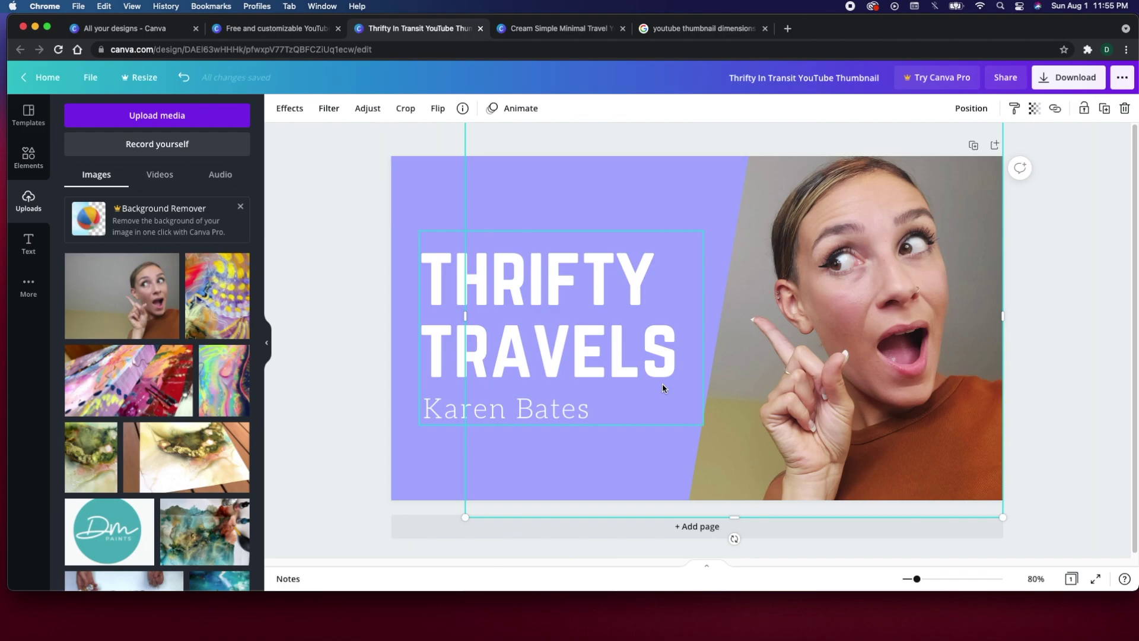
Recolor the lilac shape behind the title with the olive tone from the photo colors.
{"action": "left_click", "coordinate": [704, 212]}
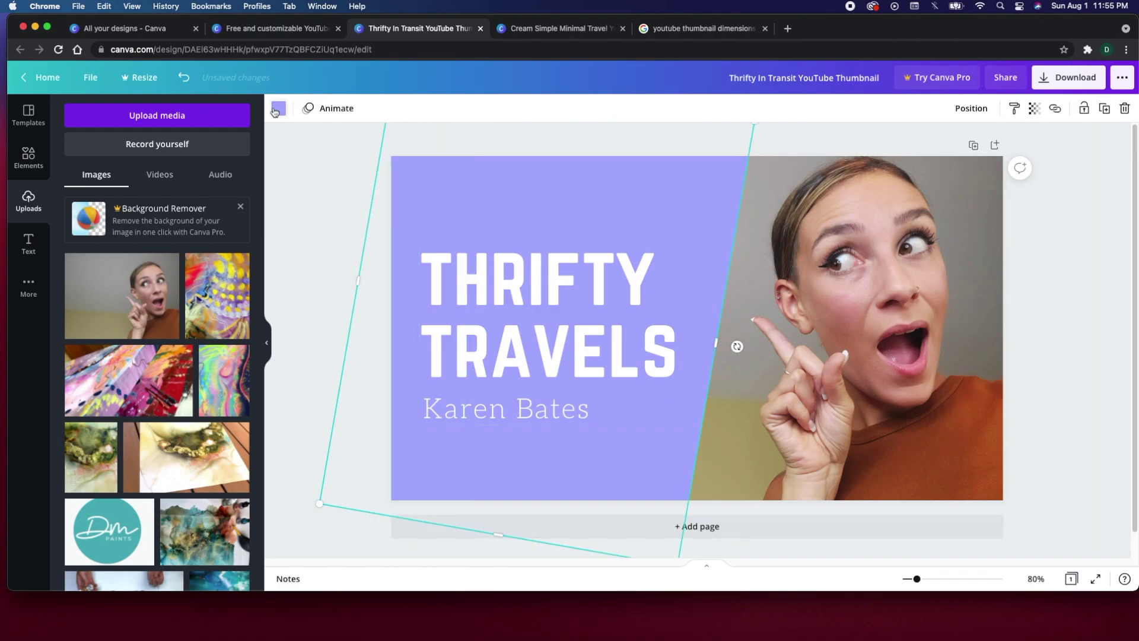
{"action": "left_click", "coordinate": [266, 342]}
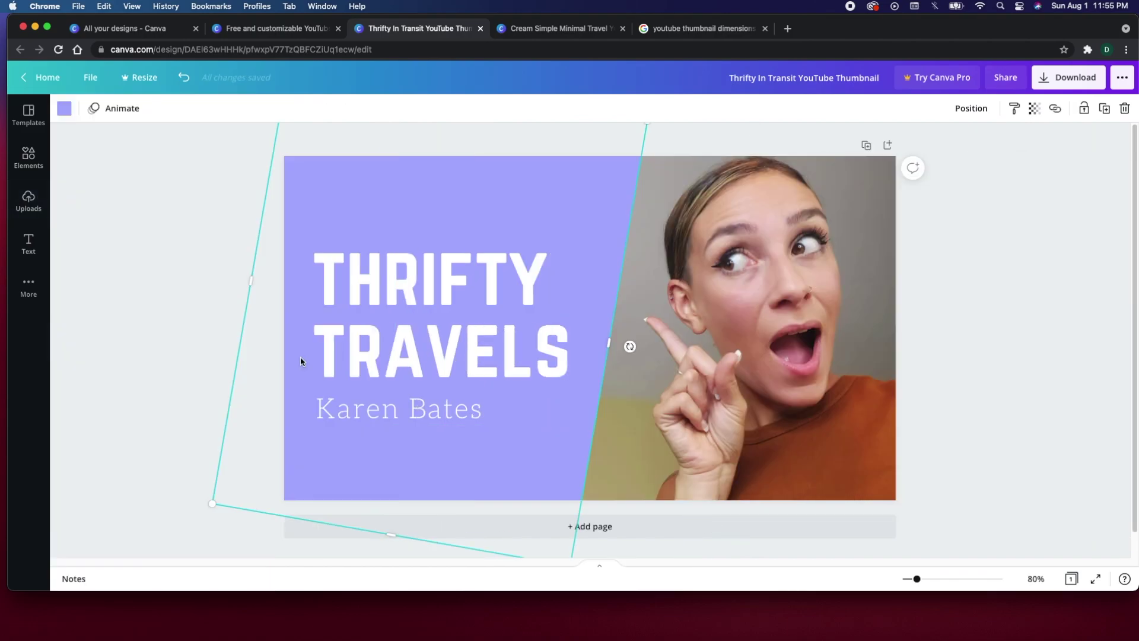
{"action": "left_click", "coordinate": [65, 110]}
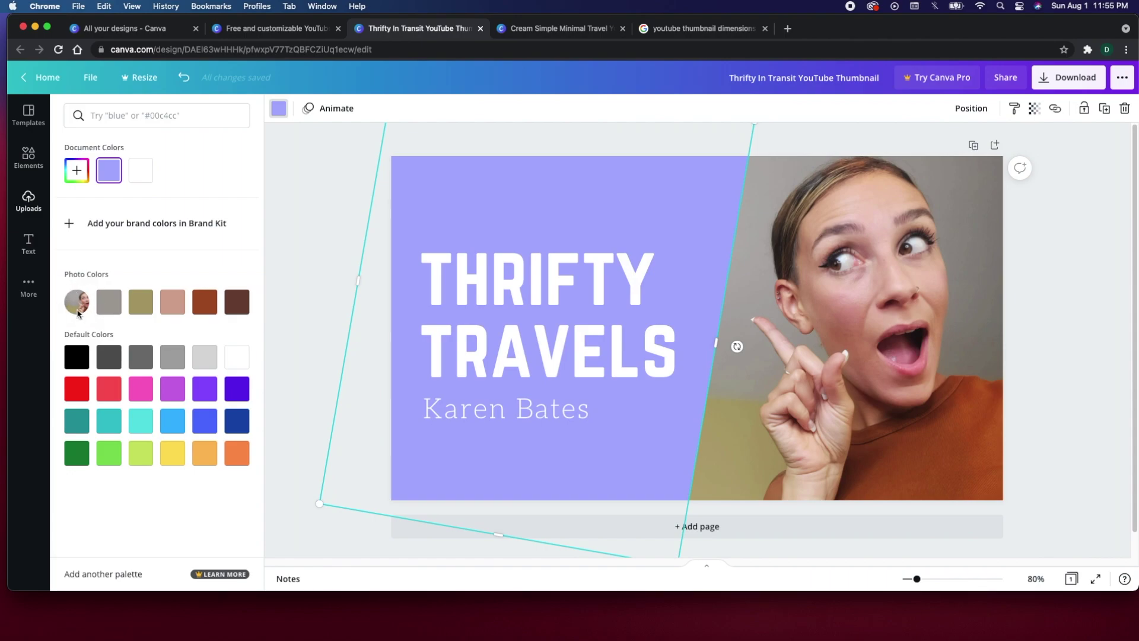
{"action": "left_click", "coordinate": [110, 306]}
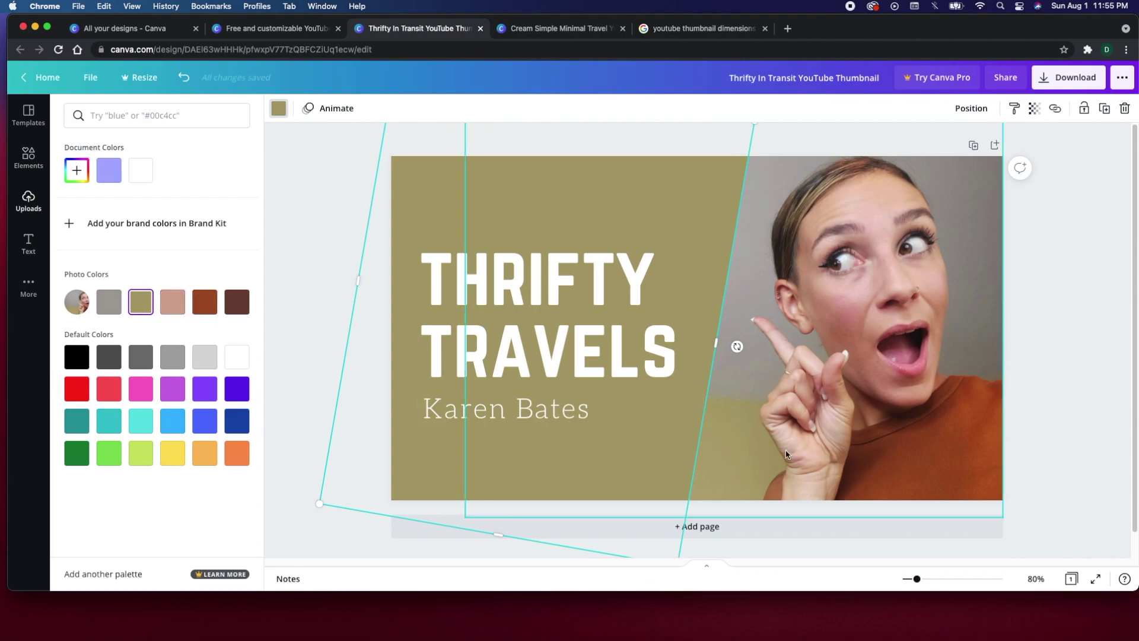
Recolor the shape behind the title with the rust-brown tone from the photo colors.
{"action": "left_click", "coordinate": [205, 301]}
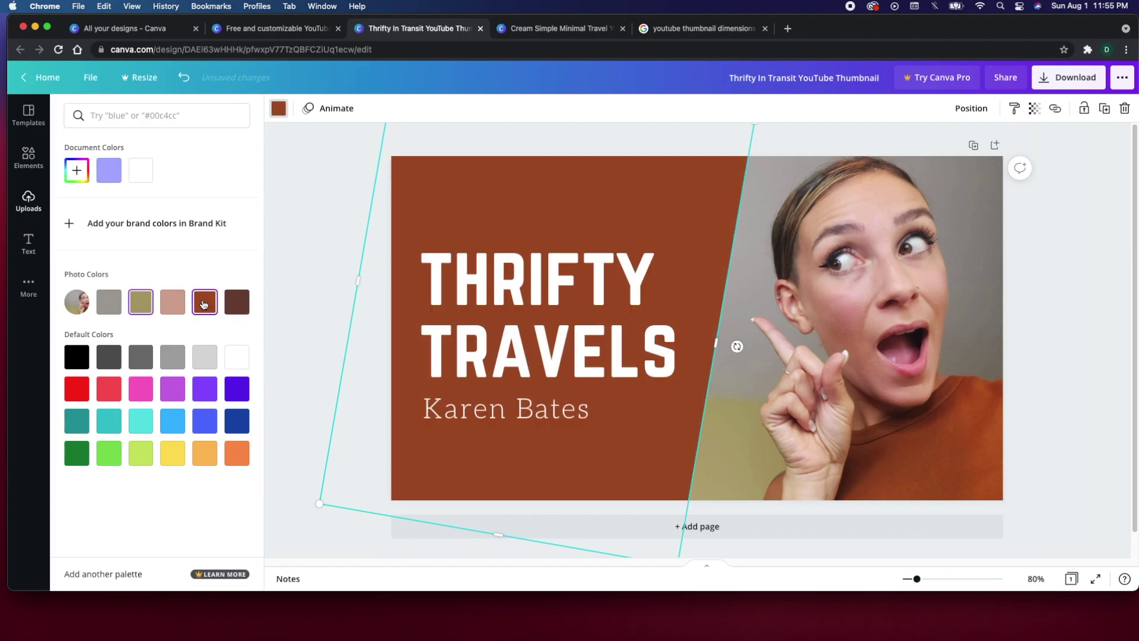
Replace the title with "make a Thumbnail" and widen its text box so that "Thumbnail" fits on one line.
{"action": "left_click", "coordinate": [569, 373]}
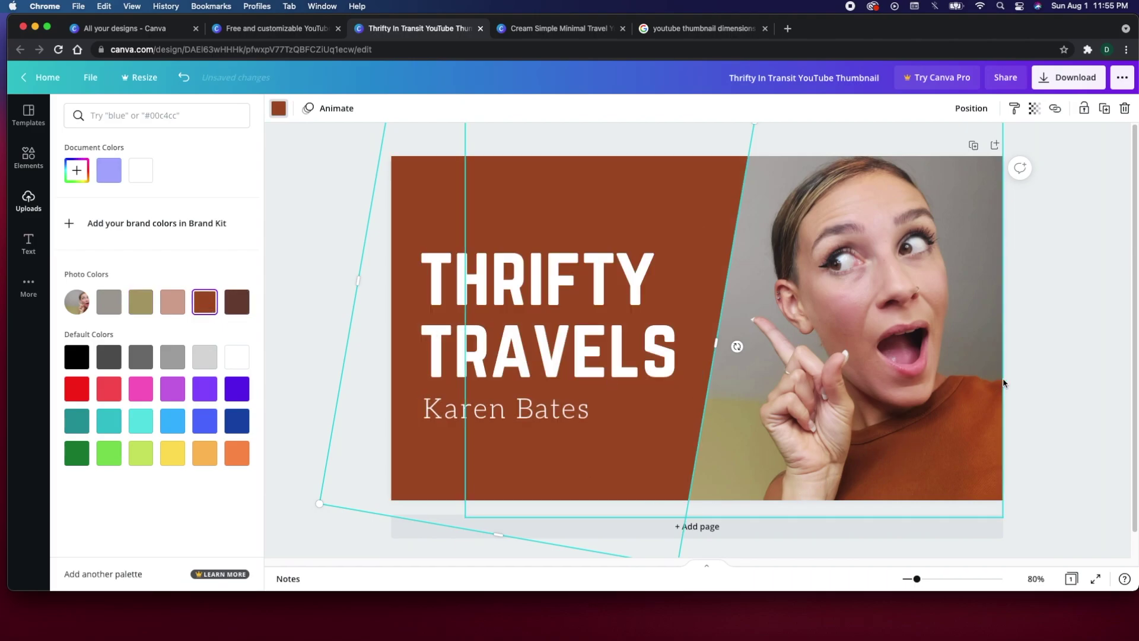
{"action": "double_click", "coordinate": [570, 374]}
{"action": "type", "text": "How to"}
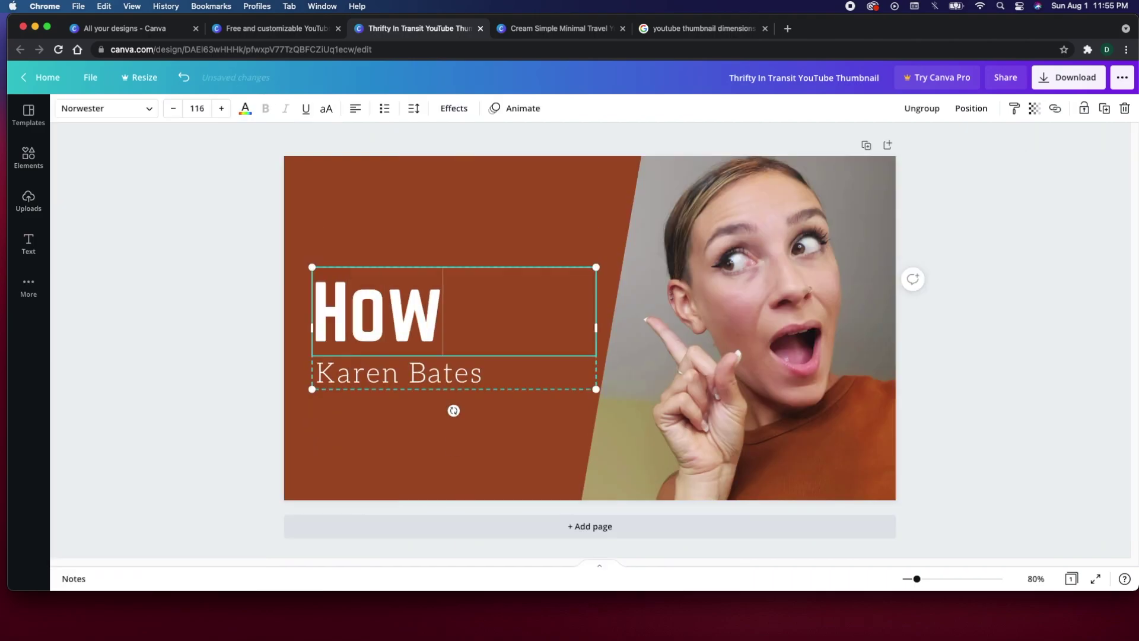
{"action": "type", "text": " make a Thu"}
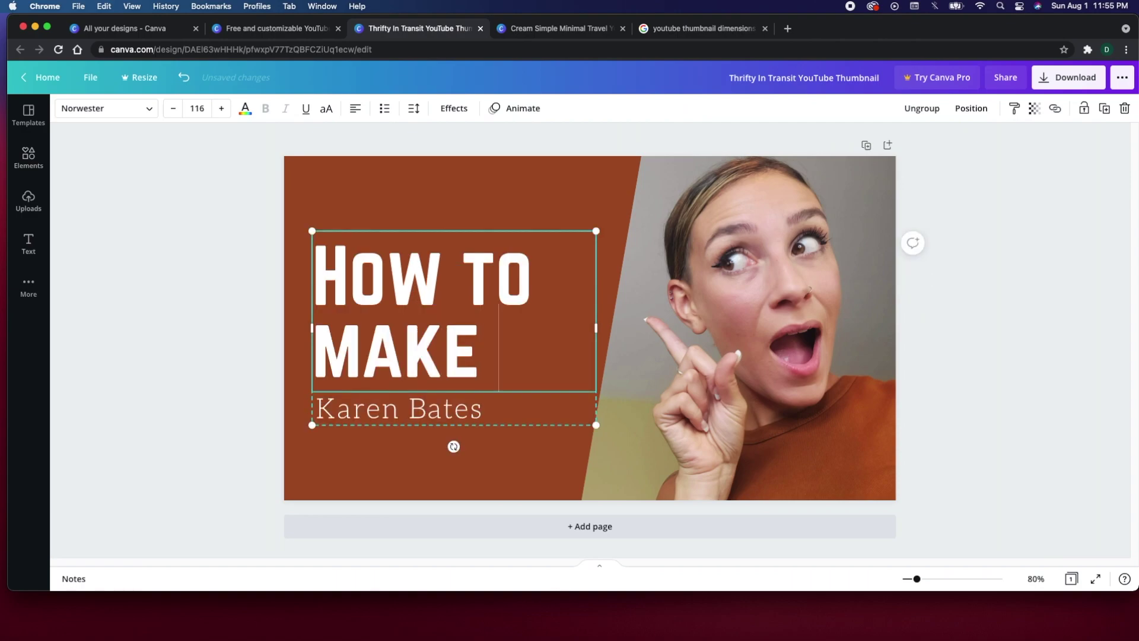
{"action": "type", "text": "mbnail"}
{"action": "left_click_drag", "start_coordinate": [532, 204], "coordinate": [337, 208]}
{"action": "key", "text": "BackSpace"}
{"action": "key", "text": "BackSpace"}
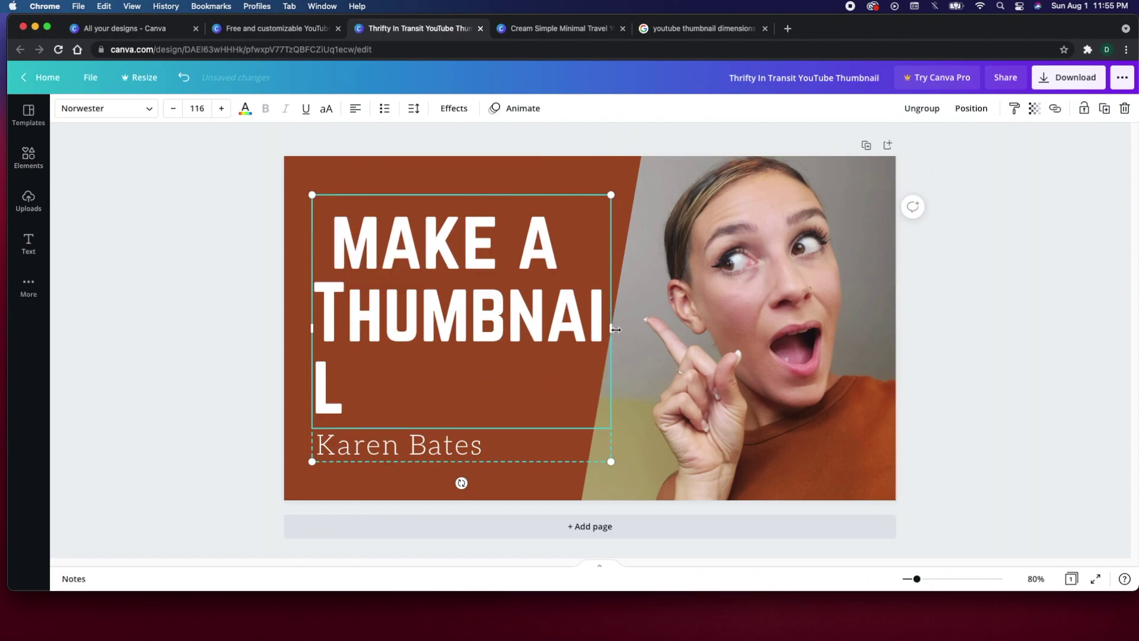
{"action": "left_click_drag", "start_coordinate": [611, 327], "coordinate": [653, 327]}
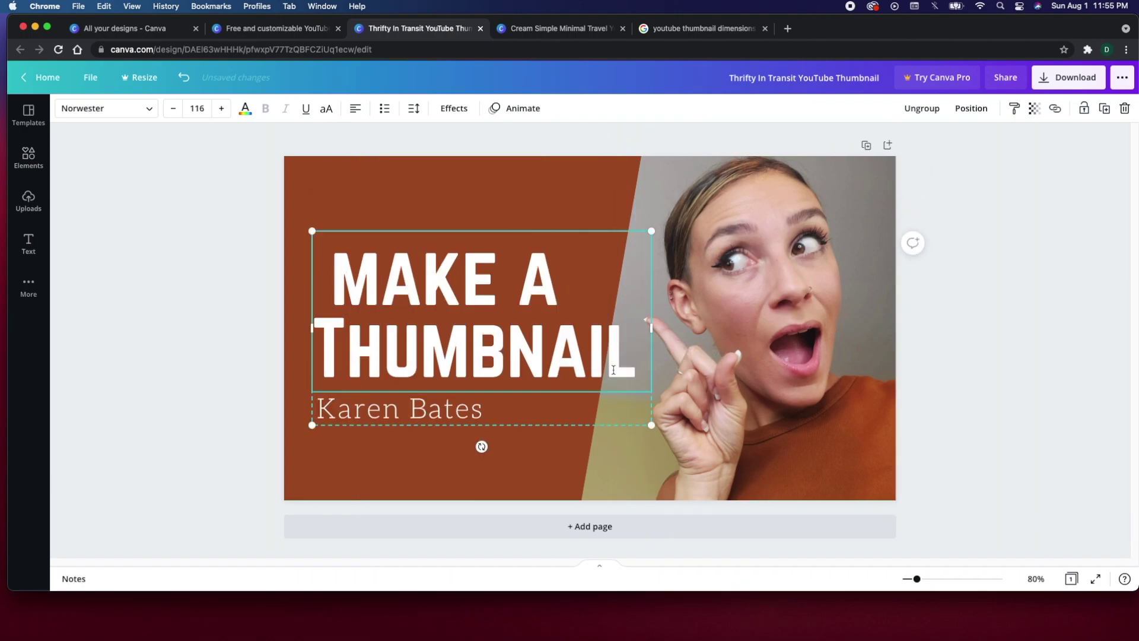
Replace the name below the title with "USING CANVA" and scale the text group down to a title size of 96.2.
{"action": "double_click", "coordinate": [471, 415]}
{"action": "type", "text": "US"}
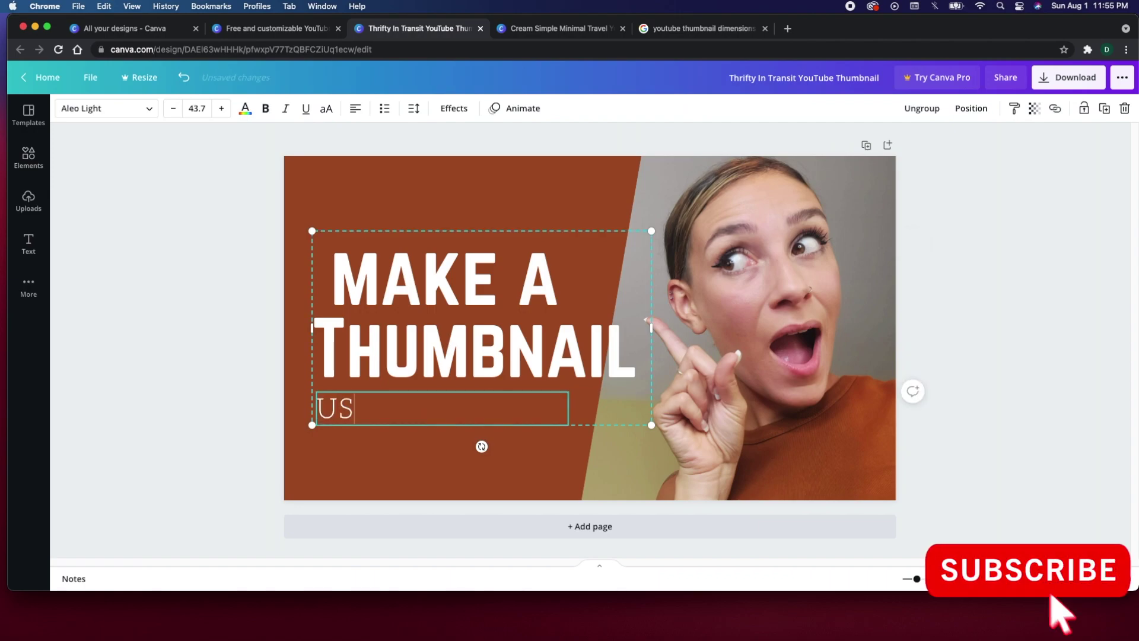
{"action": "type", "text": "ING CANVA"}
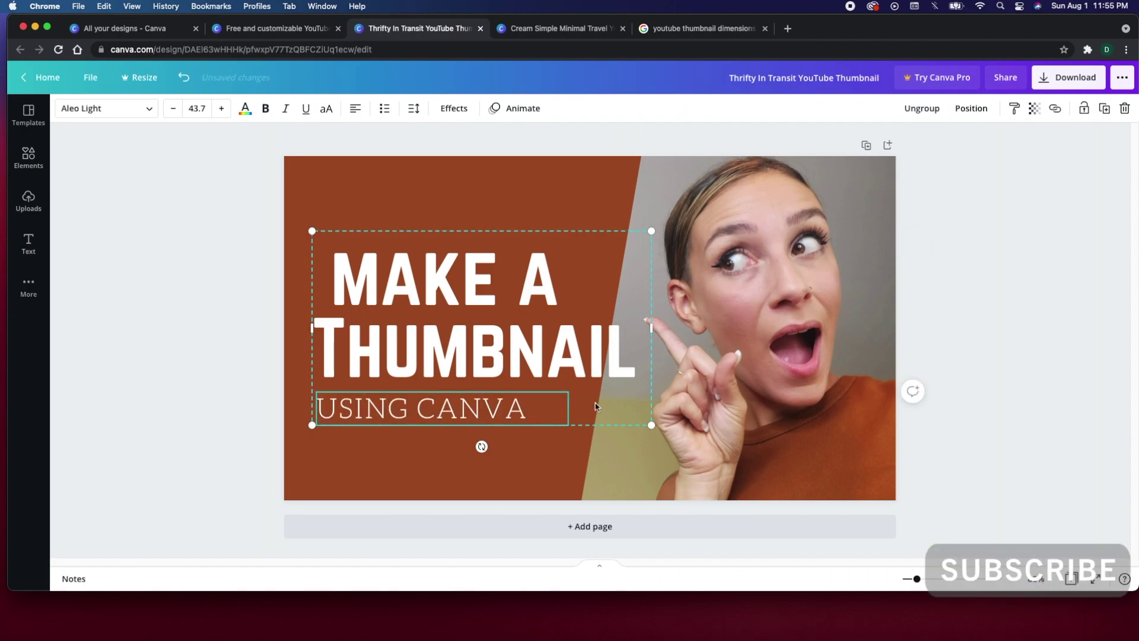
{"action": "left_click_drag", "start_coordinate": [652, 425], "coordinate": [587, 399]}
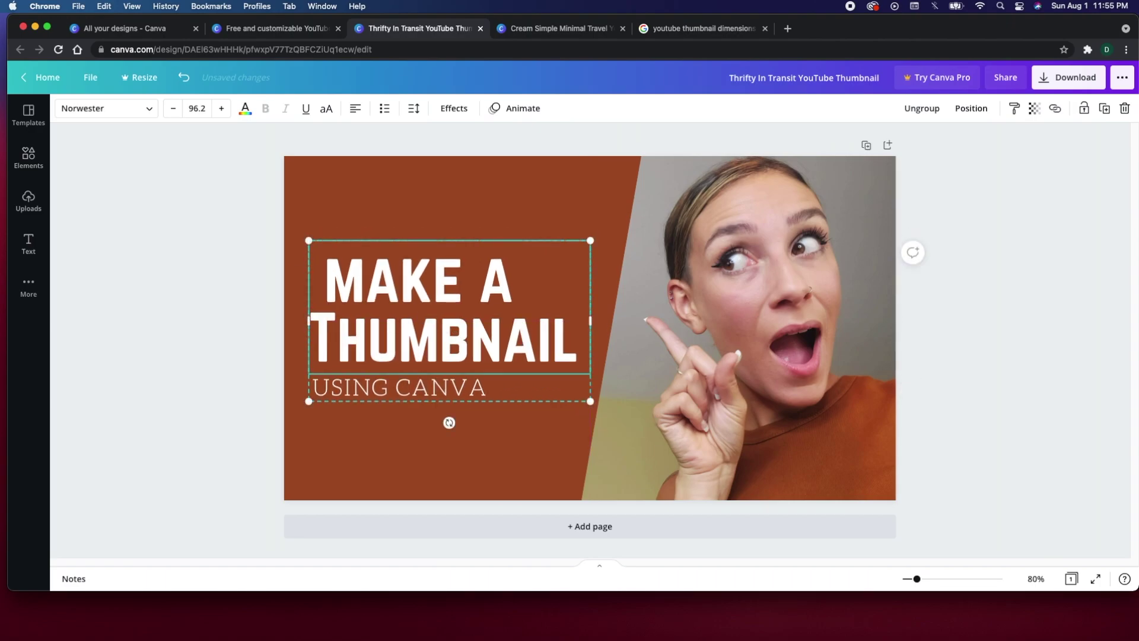
Search the elements for "canva" and add the round teal Canva logo to the thumbnail.
{"action": "left_click", "coordinate": [33, 200]}
{"action": "left_click", "coordinate": [28, 157]}
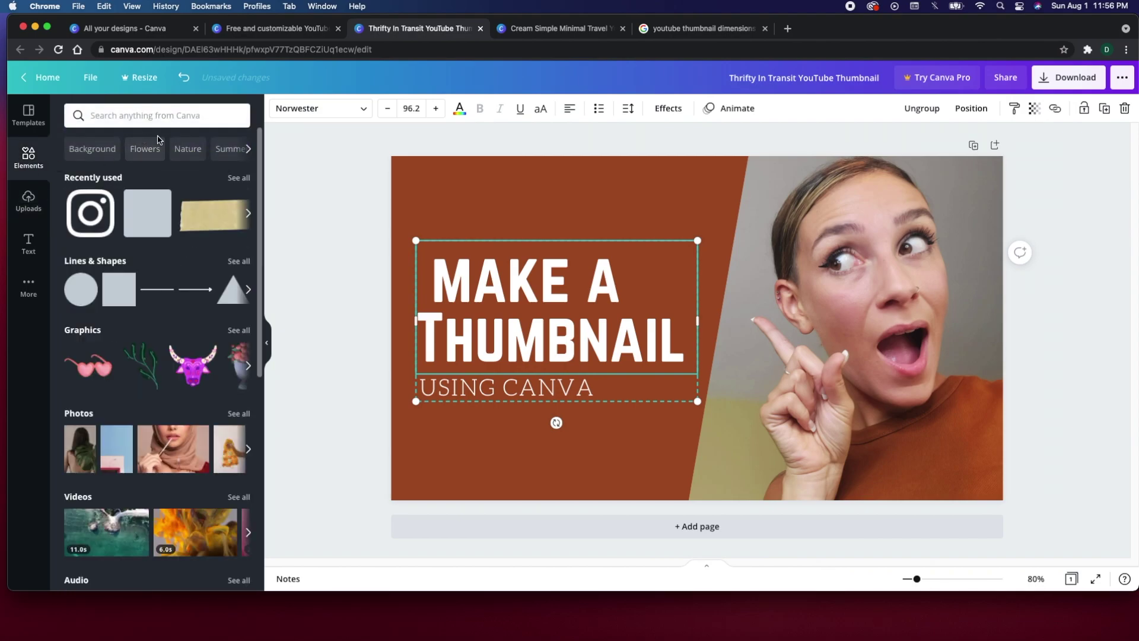
{"action": "left_click", "coordinate": [126, 114]}
{"action": "type", "text": "canva"}
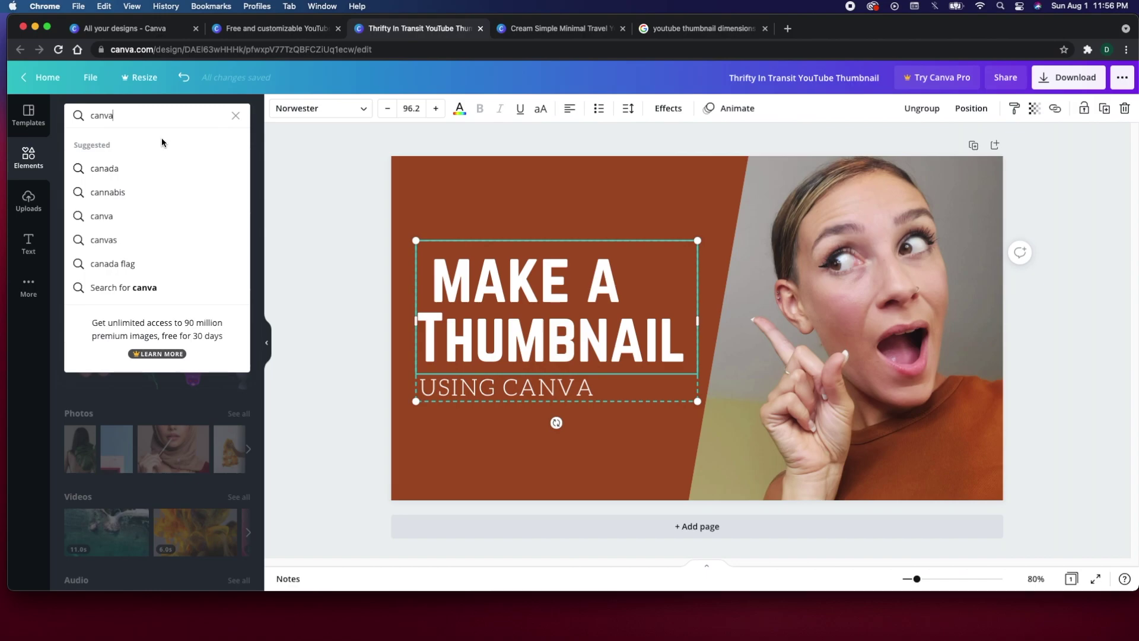
{"action": "key", "text": "Return"}
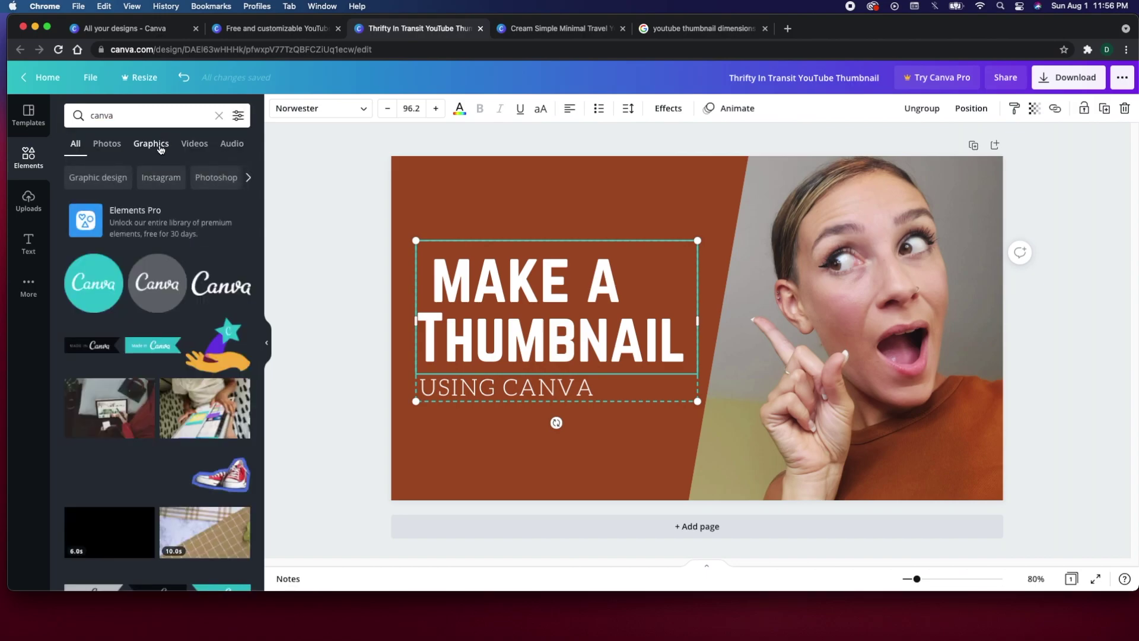
{"action": "left_click", "coordinate": [105, 291]}
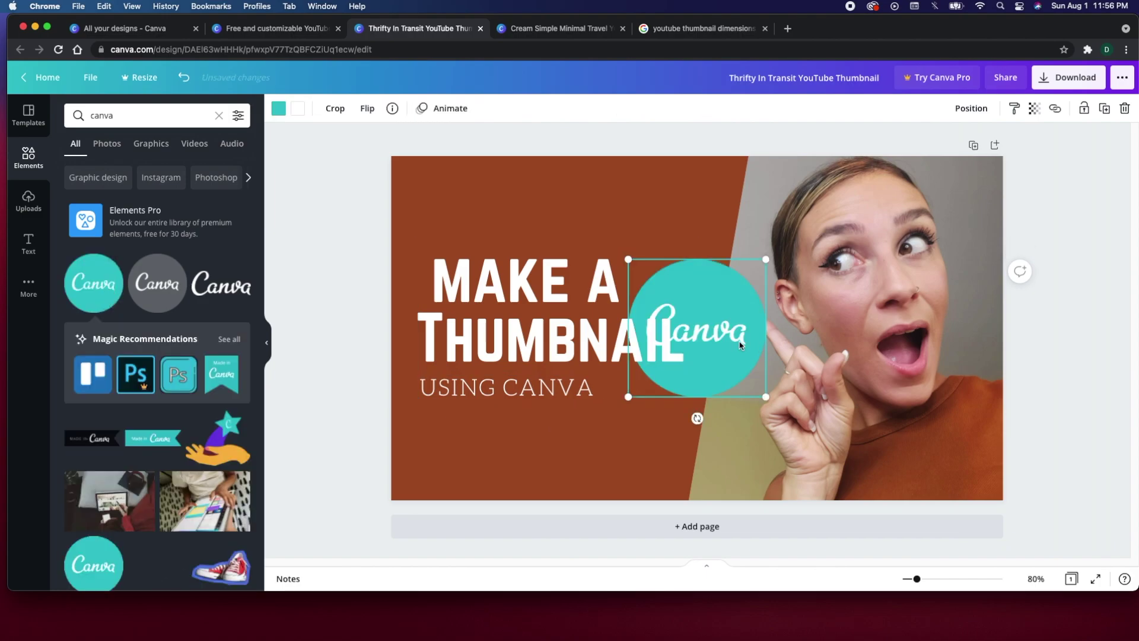
Shrink the Canva logo and place it above the end of the title on the brown shape.
{"action": "left_click_drag", "start_coordinate": [727, 319], "coordinate": [662, 231]}
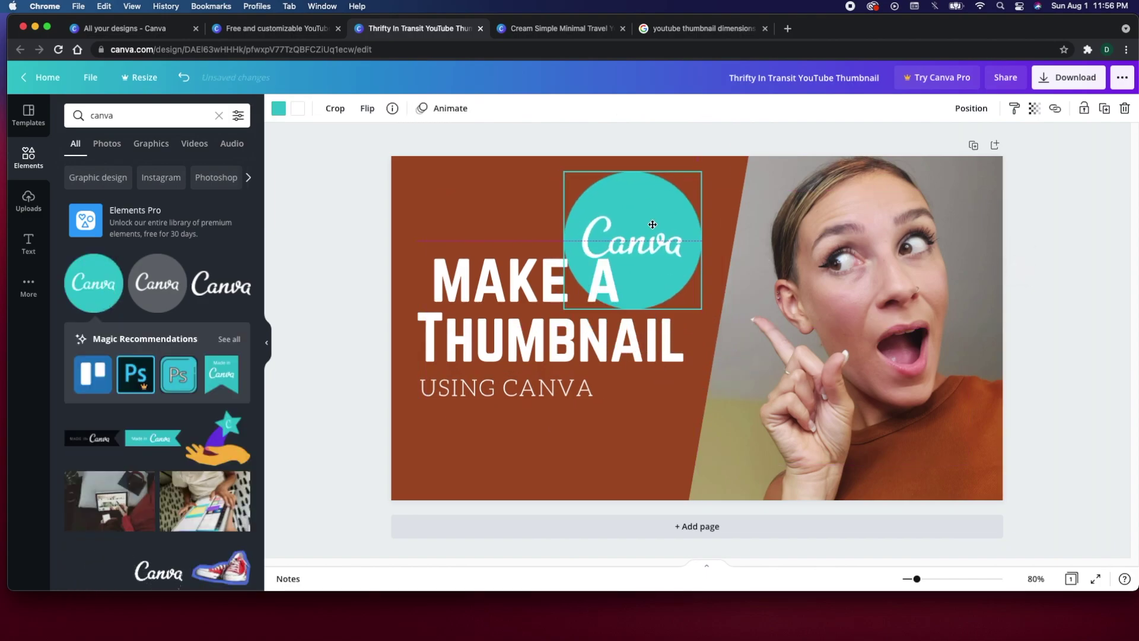
{"action": "left_click_drag", "start_coordinate": [702, 304], "coordinate": [655, 260]}
{"action": "left_click_drag", "start_coordinate": [638, 216], "coordinate": [698, 241]}
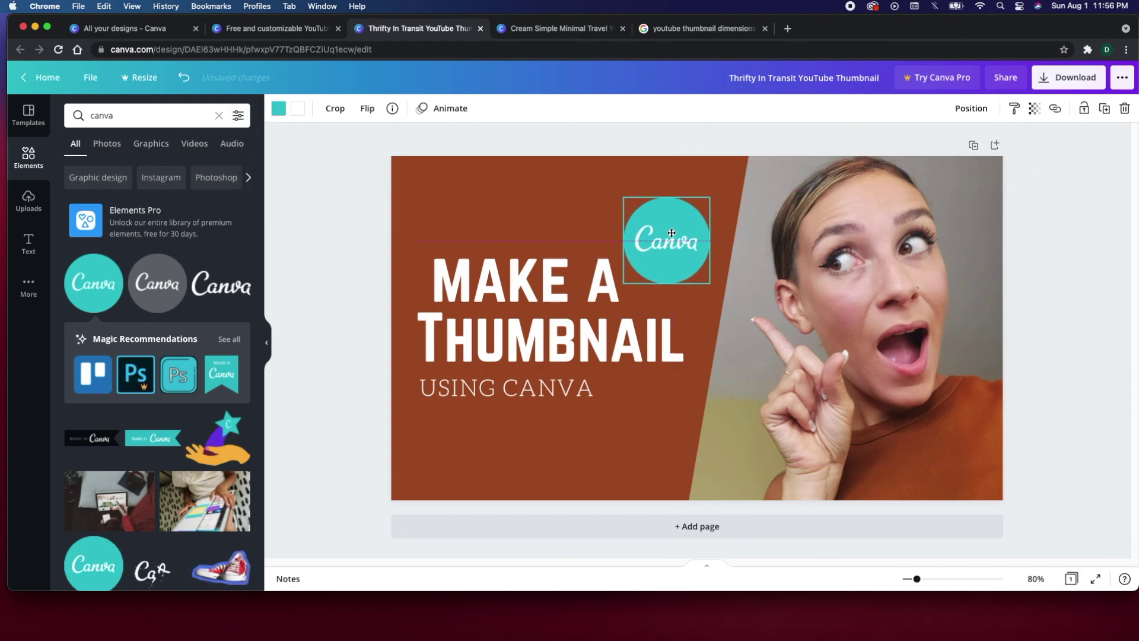
{"action": "left_click_drag", "start_coordinate": [714, 288], "coordinate": [719, 291]}
{"action": "left_click_drag", "start_coordinate": [680, 259], "coordinate": [693, 228]}
{"action": "left_click", "coordinate": [688, 221]}
Fine-tune the positions of the title group and the Canva logo so the logo sits just beside "MAKE A".
{"action": "left_click", "coordinate": [676, 312]}
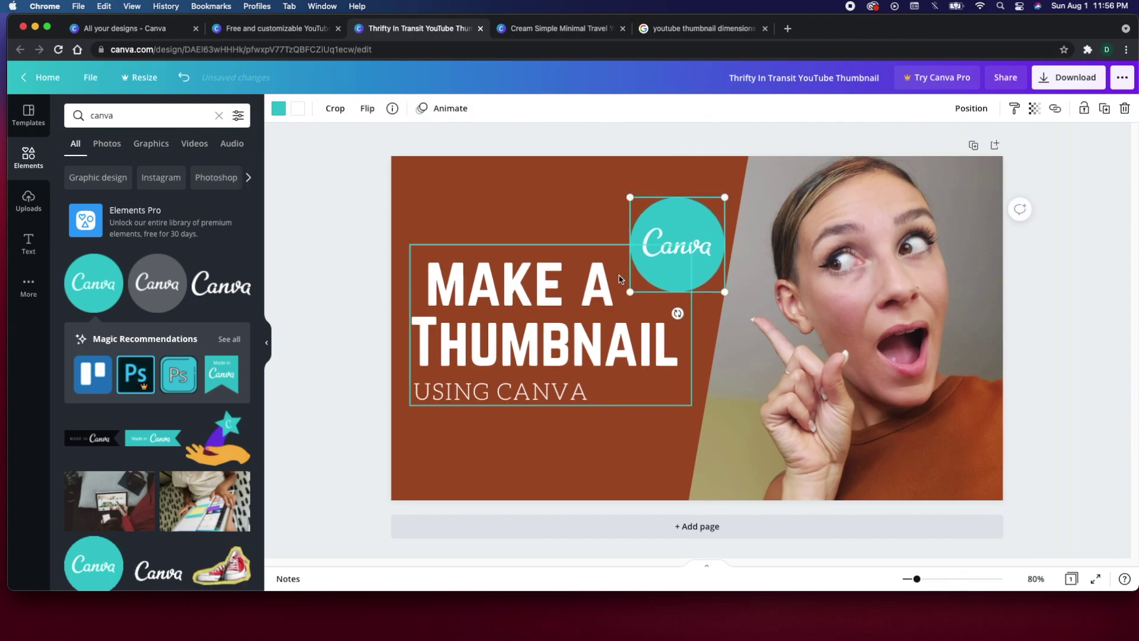
{"action": "left_click", "coordinate": [694, 231]}
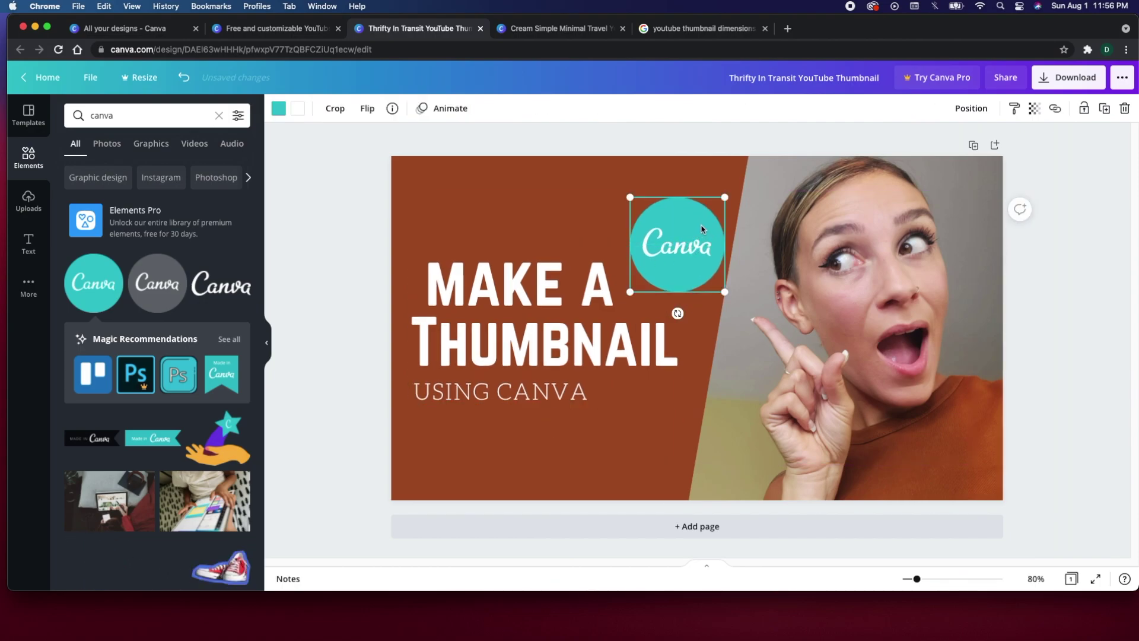
{"action": "left_click_drag", "start_coordinate": [692, 230], "coordinate": [702, 229]}
{"action": "left_click", "coordinate": [603, 208]}
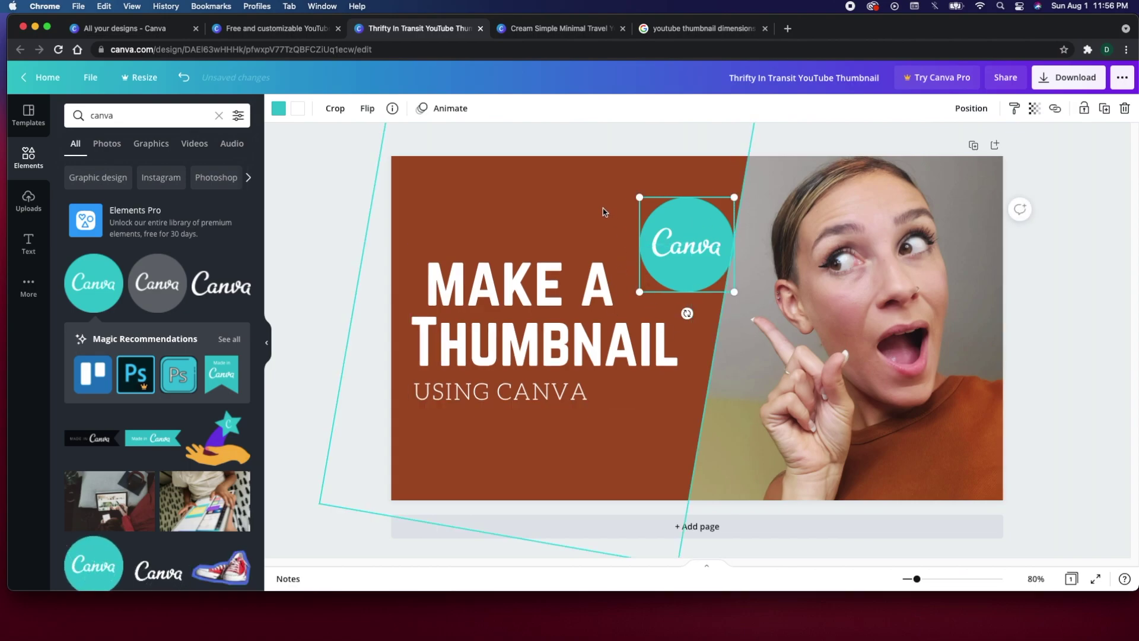
{"action": "left_click_drag", "start_coordinate": [568, 274], "coordinate": [596, 276]}
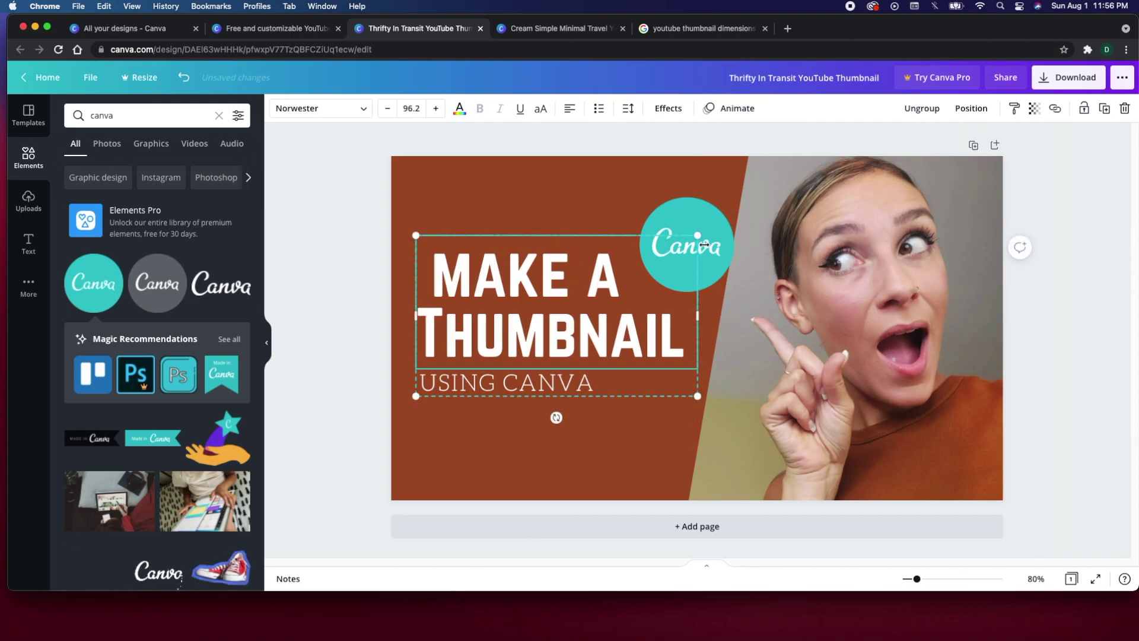
{"action": "left_click_drag", "start_coordinate": [717, 227], "coordinate": [705, 222]}
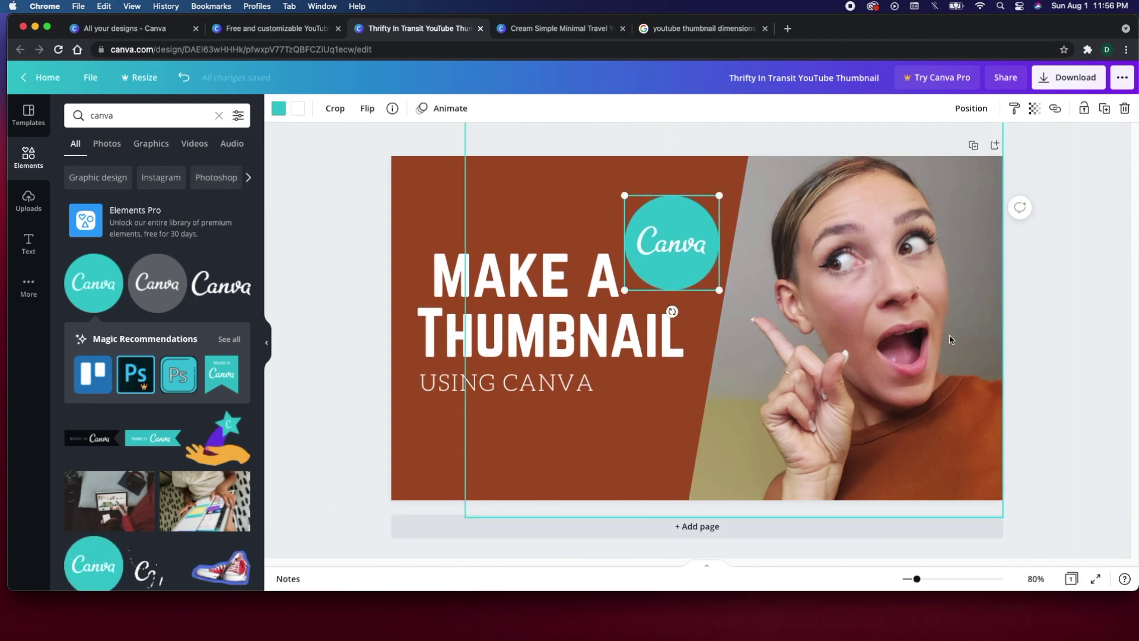
Cut the "USING CANVA" line out of the title group and paste it as a separate text box.
{"action": "left_click", "coordinate": [514, 382]}
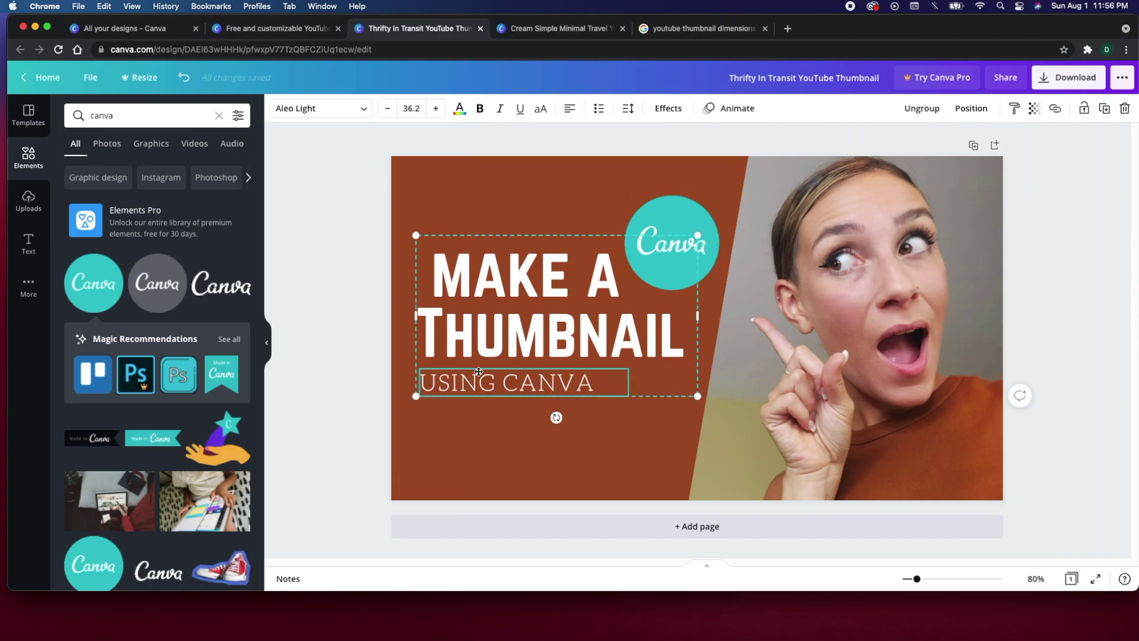
{"action": "left_click_drag", "start_coordinate": [479, 371], "coordinate": [489, 371]}
{"action": "double_click", "coordinate": [486, 383]}
{"action": "double_click", "coordinate": [530, 383]}
{"action": "triple_click", "coordinate": [530, 383]}
{"action": "key", "text": "super+x"}
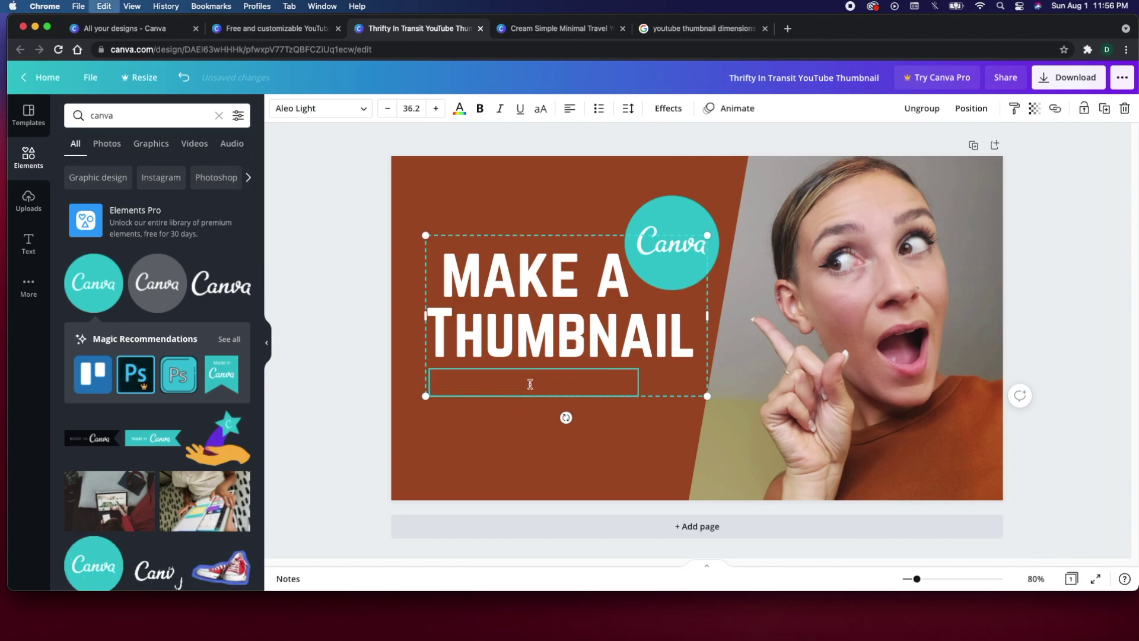
{"action": "left_click", "coordinate": [496, 437]}
{"action": "key", "text": "super+v"}
Set the font of the pasted "USING CANVA" text to Aleo Light.
{"action": "type", "text": "a"}
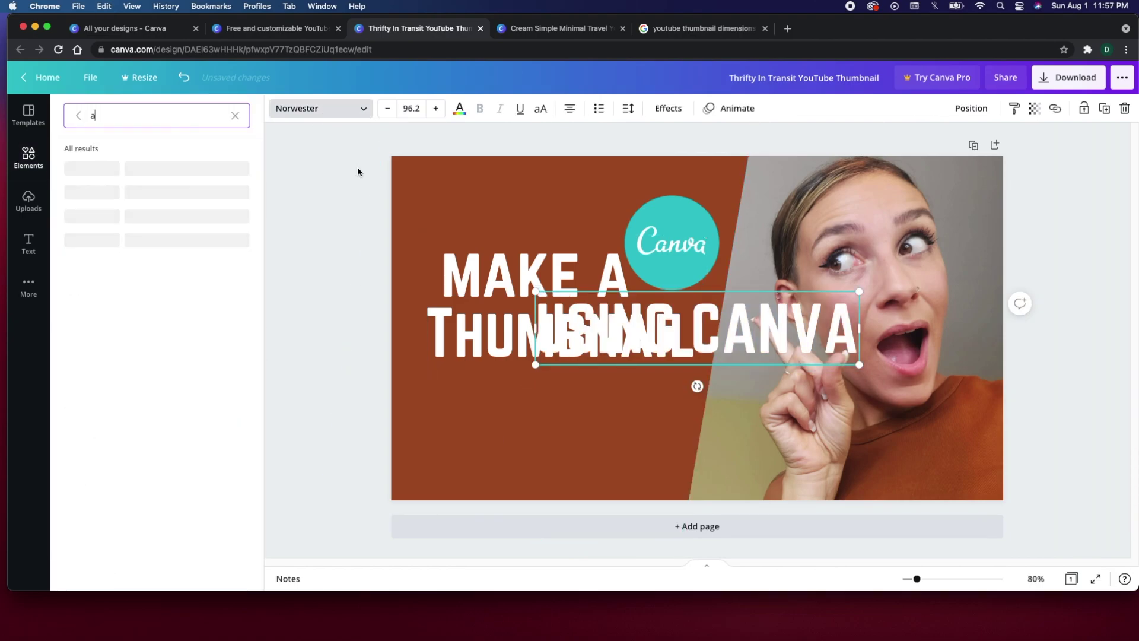
{"action": "type", "text": "leo light"}
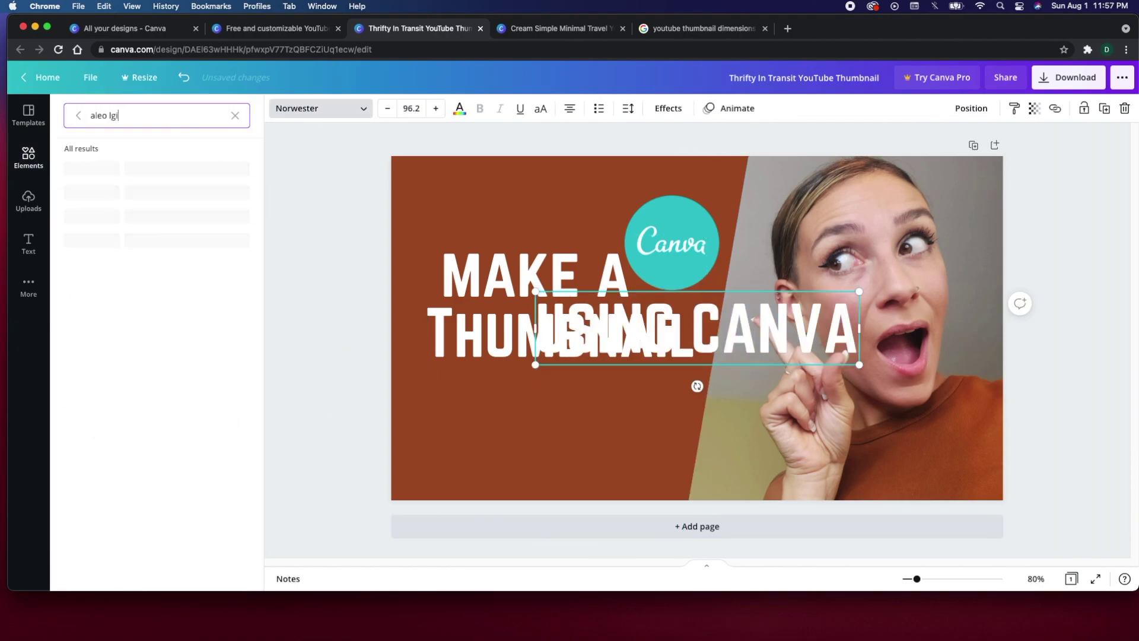
{"action": "left_click", "coordinate": [86, 168]}
Scale the "USING CANVA" text to size 44.8 and place it roughly centered below "THUMBNAIL".
{"action": "left_click_drag", "start_coordinate": [908, 294], "coordinate": [683, 292]}
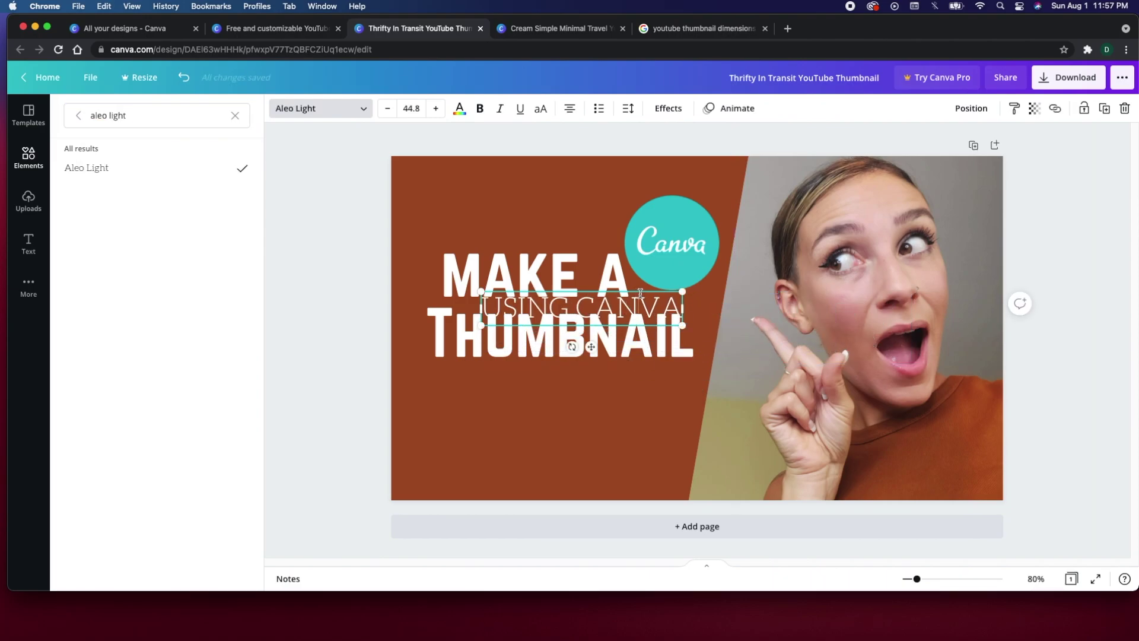
{"action": "left_click", "coordinate": [640, 297]}
{"action": "left_click_drag", "start_coordinate": [658, 308], "coordinate": [633, 385]}
{"action": "left_click", "coordinate": [1015, 338]}
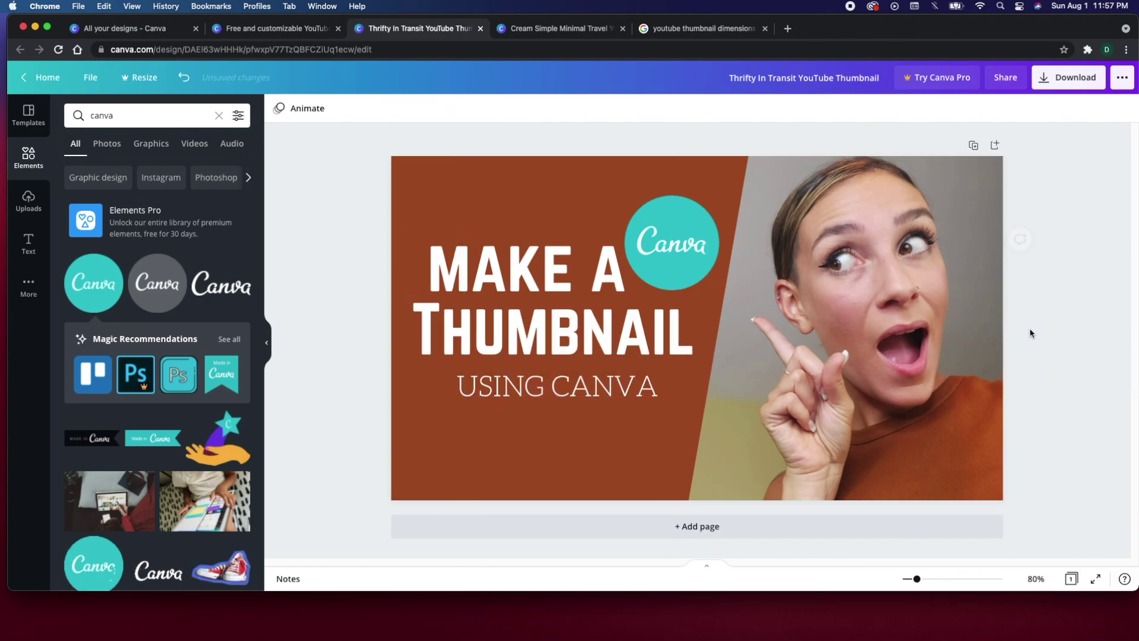
{"action": "left_click", "coordinate": [558, 393]}
{"action": "left_click_drag", "start_coordinate": [566, 374], "coordinate": [561, 375]}
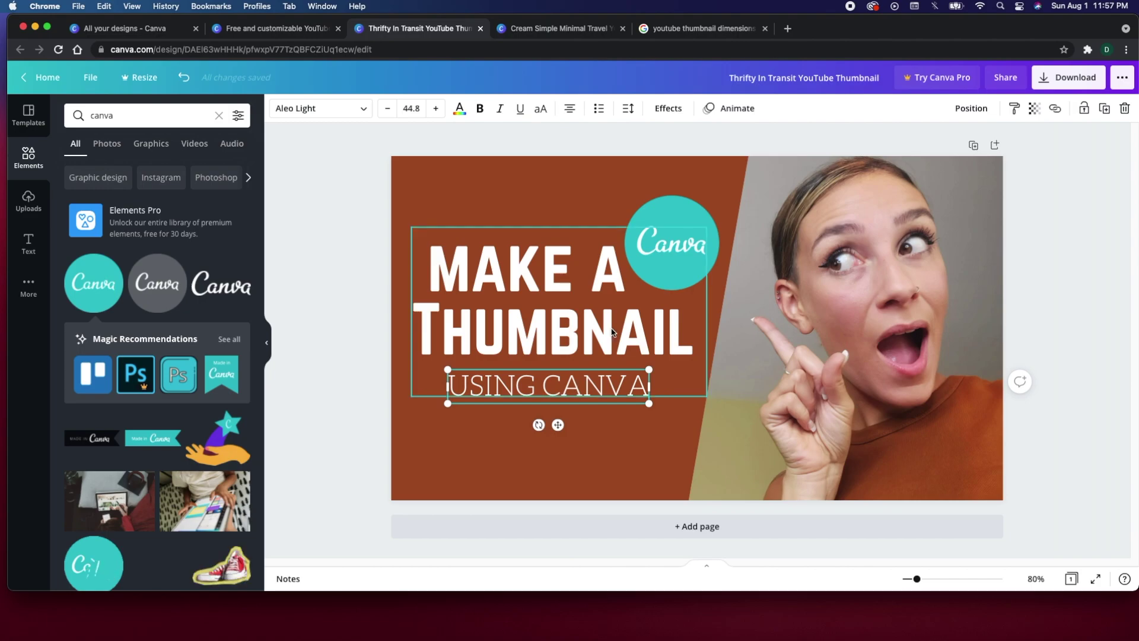
{"action": "left_click", "coordinate": [311, 220]}
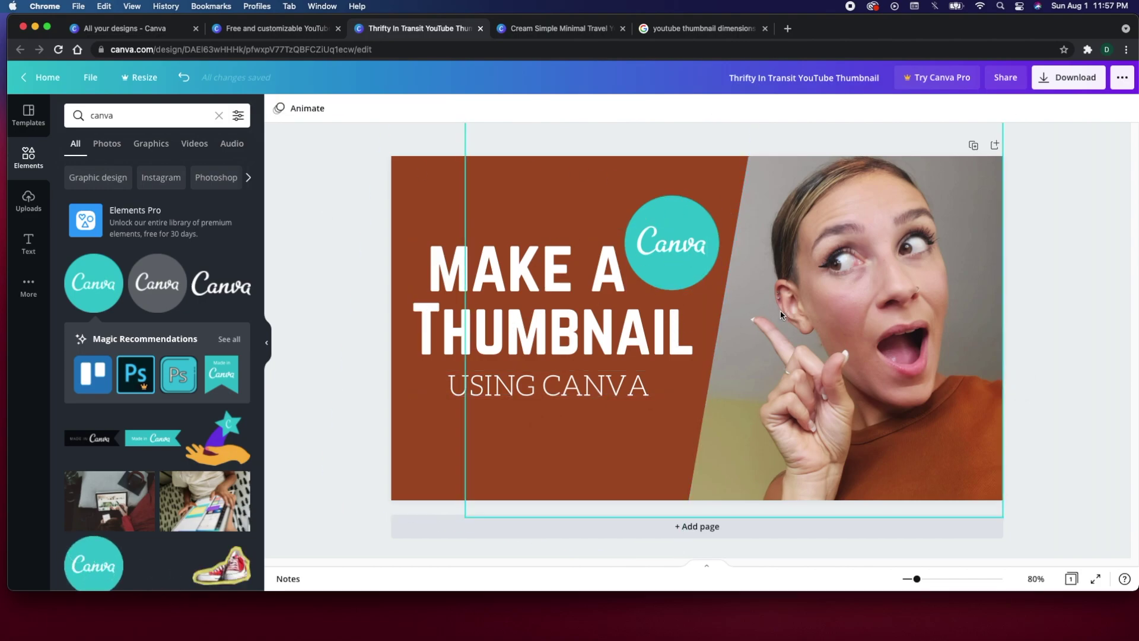
Append "FREE" to the subtitle so it reads "USING CANVA FREE".
{"action": "double_click", "coordinate": [646, 390]}
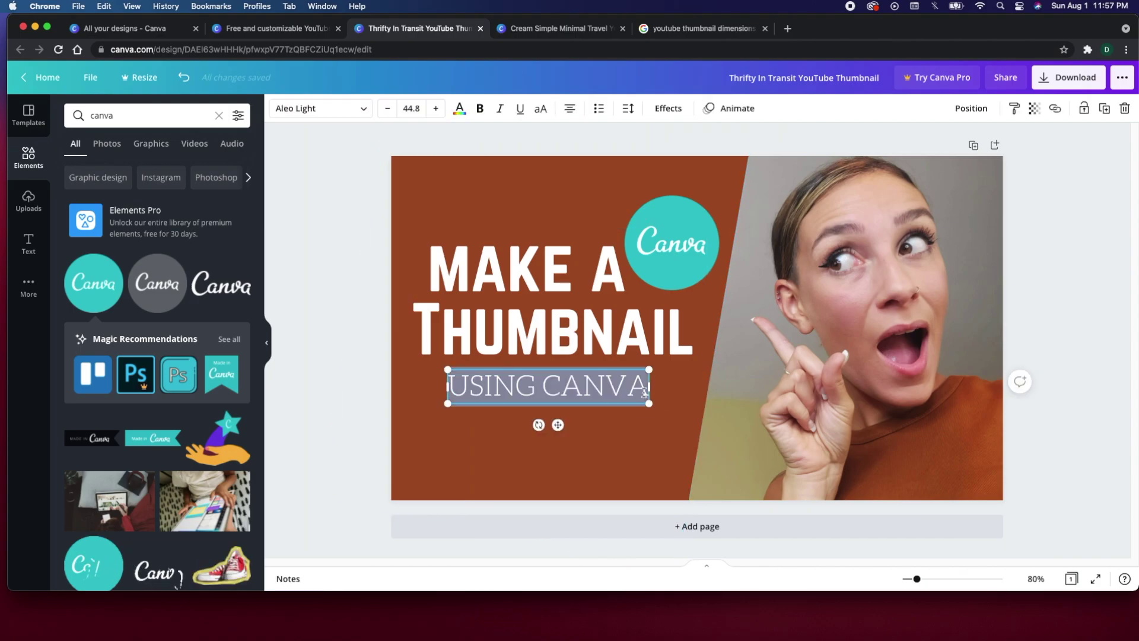
{"action": "left_click", "coordinate": [646, 393]}
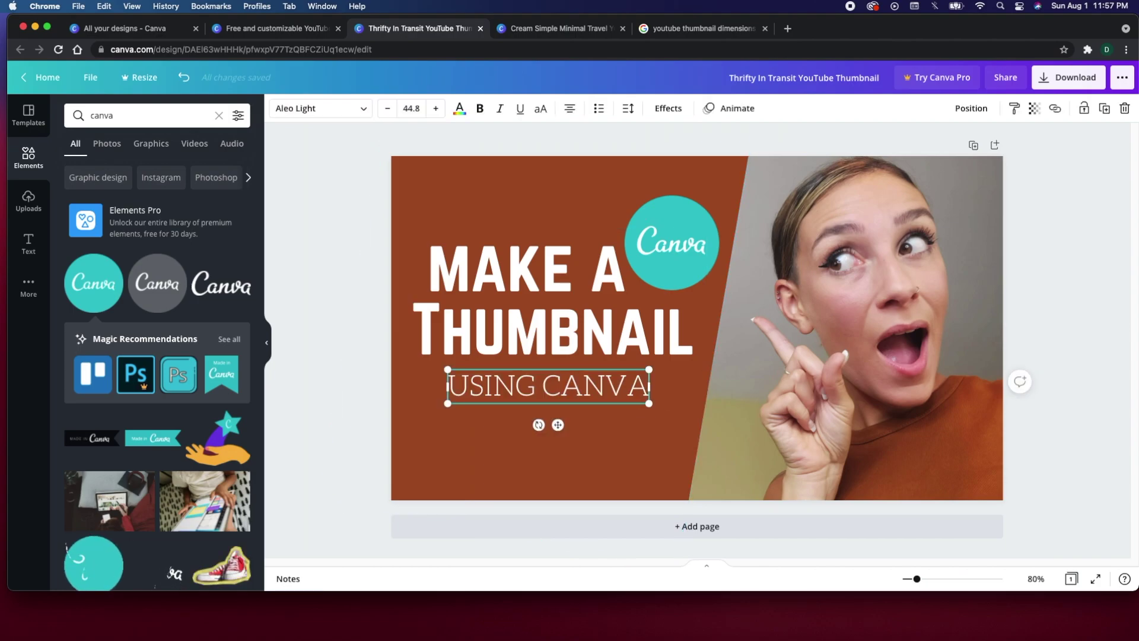
{"action": "type", "text": "FEE"}
{"action": "key", "text": "BackSpace"}
{"action": "key", "text": "BackSpace"}
{"action": "type", "text": "REE"}
Scale the "USING CANVA FREE" subtitle down to size 38.6 and center it below the title.
{"action": "left_click_drag", "start_coordinate": [688, 403], "coordinate": [669, 401]}
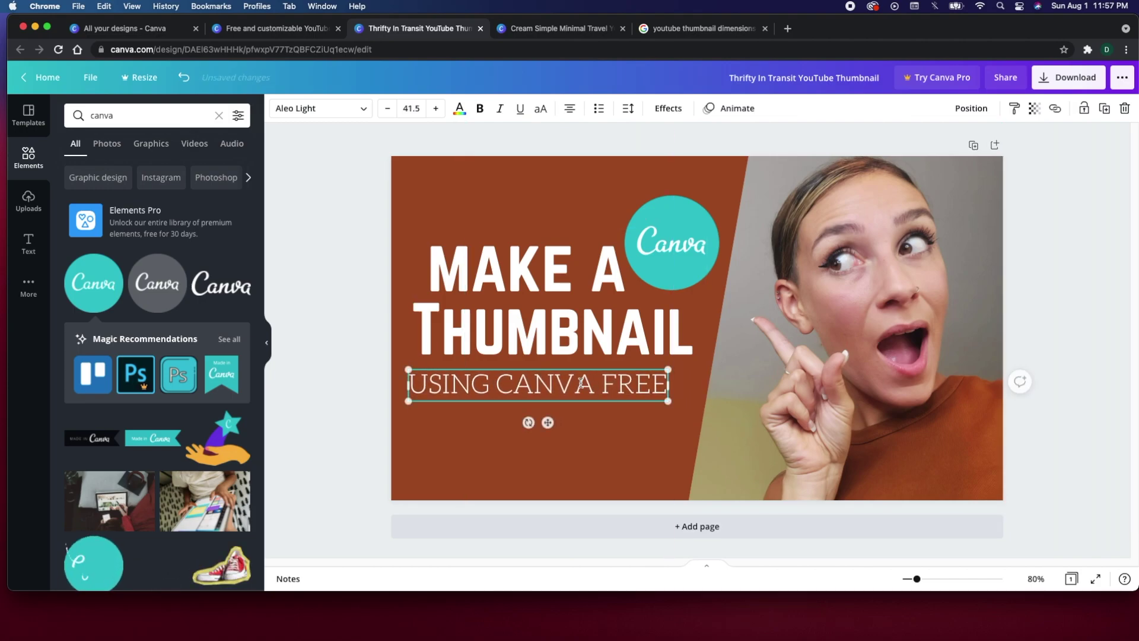
{"action": "left_click_drag", "start_coordinate": [583, 369], "coordinate": [591, 372]}
{"action": "left_click_drag", "start_coordinate": [677, 400], "coordinate": [659, 398]}
{"action": "left_click_drag", "start_coordinate": [593, 369], "coordinate": [608, 368]}
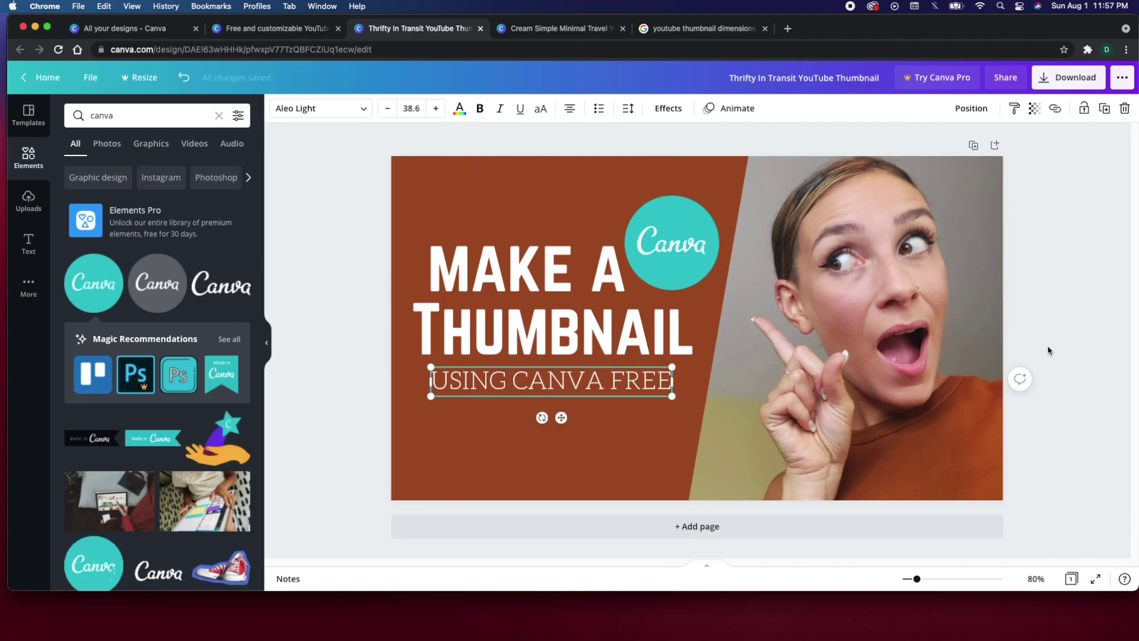
{"action": "left_click", "coordinate": [1079, 334]}
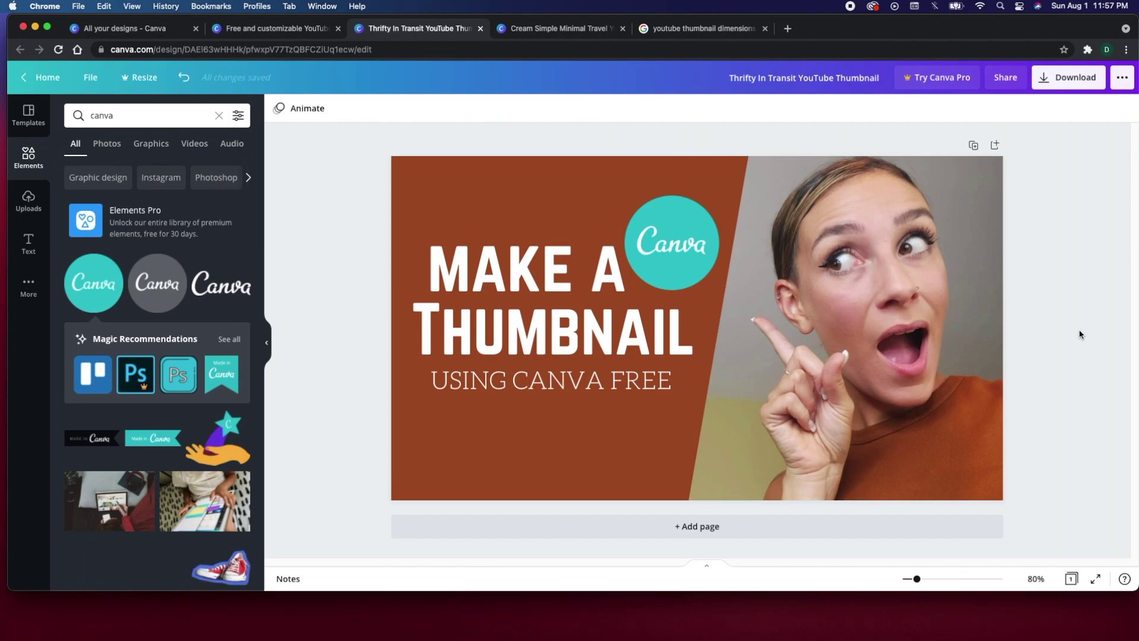
Apply the Photogenic effect Capri to the woman's photo with an intensity of 0.18.
{"action": "left_click", "coordinate": [949, 296]}
{"action": "left_click", "coordinate": [290, 109]}
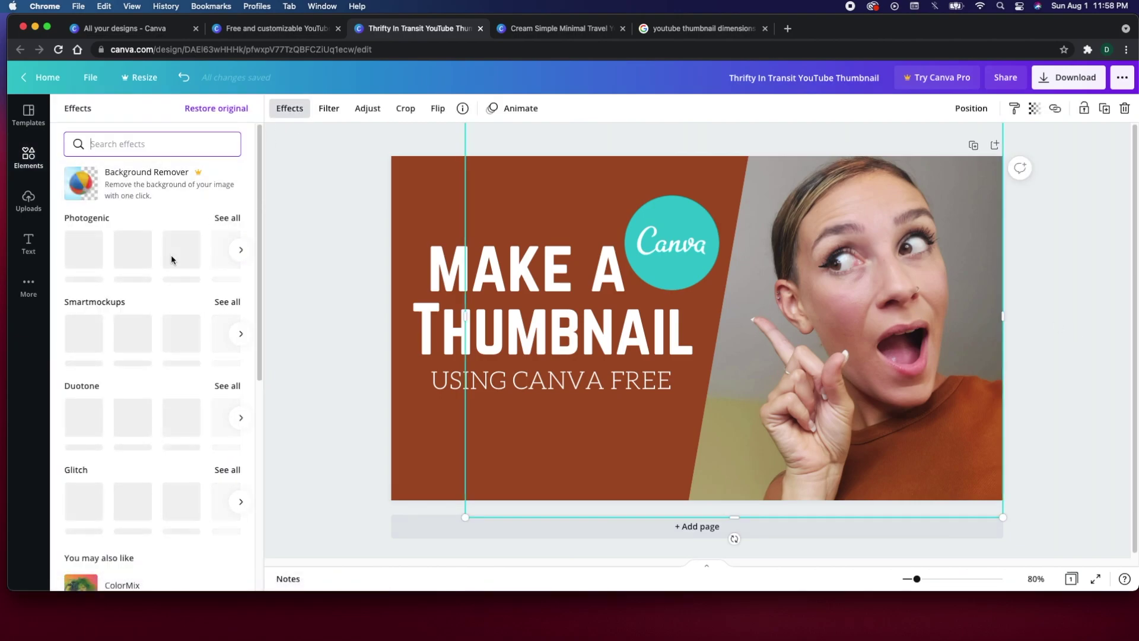
{"action": "left_click", "coordinate": [240, 250]}
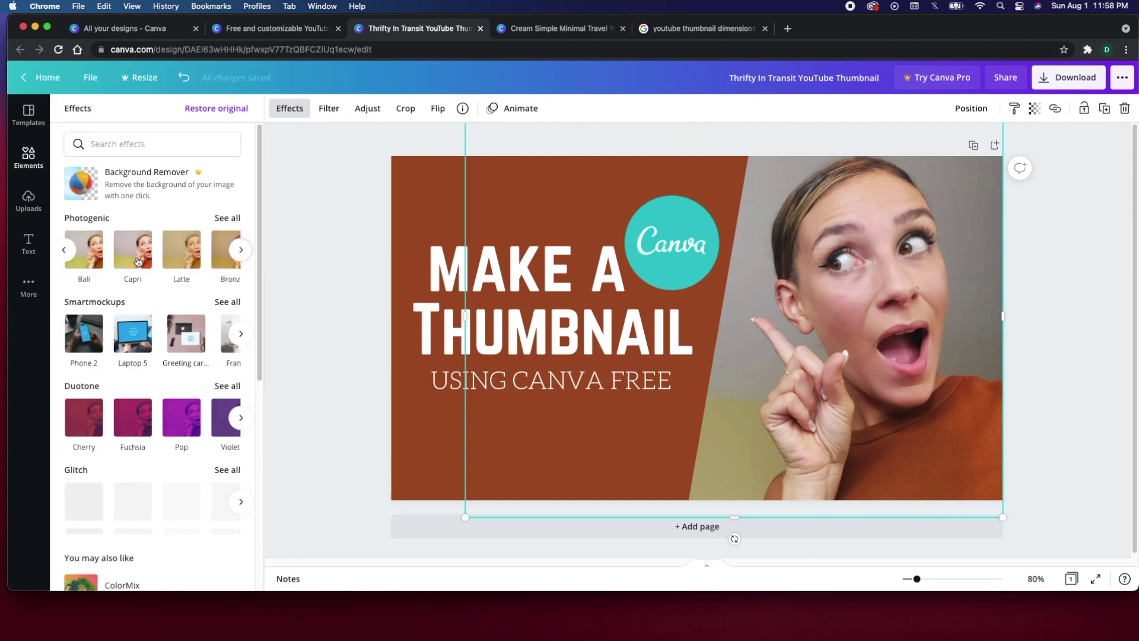
{"action": "left_click", "coordinate": [139, 261]}
{"action": "left_click", "coordinate": [138, 260]}
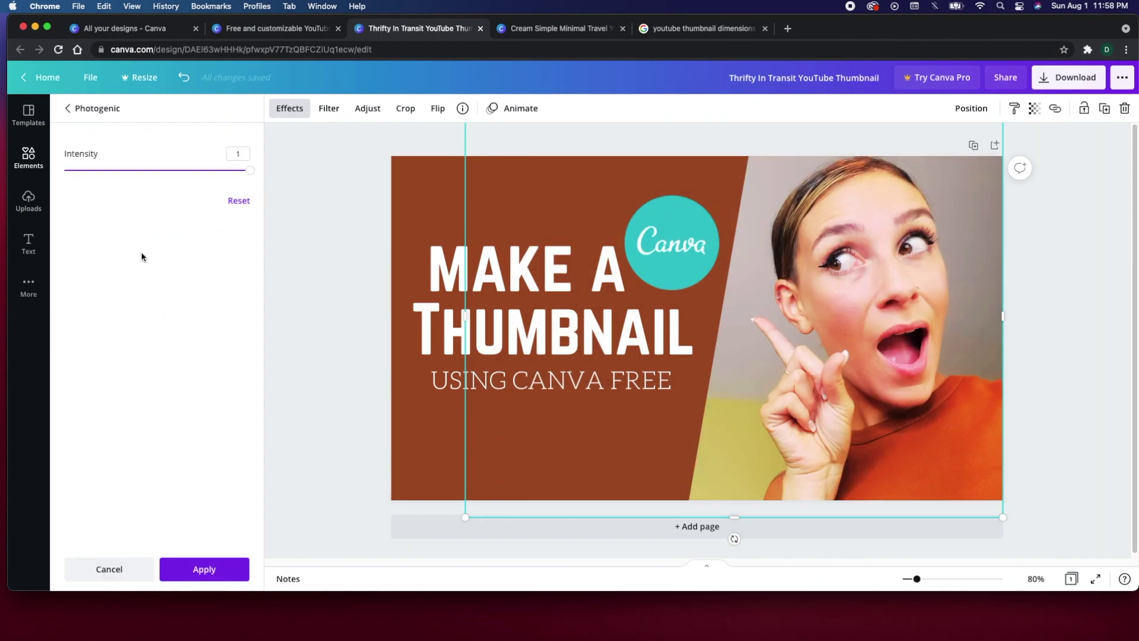
{"action": "left_click_drag", "start_coordinate": [253, 173], "coordinate": [79, 182]}
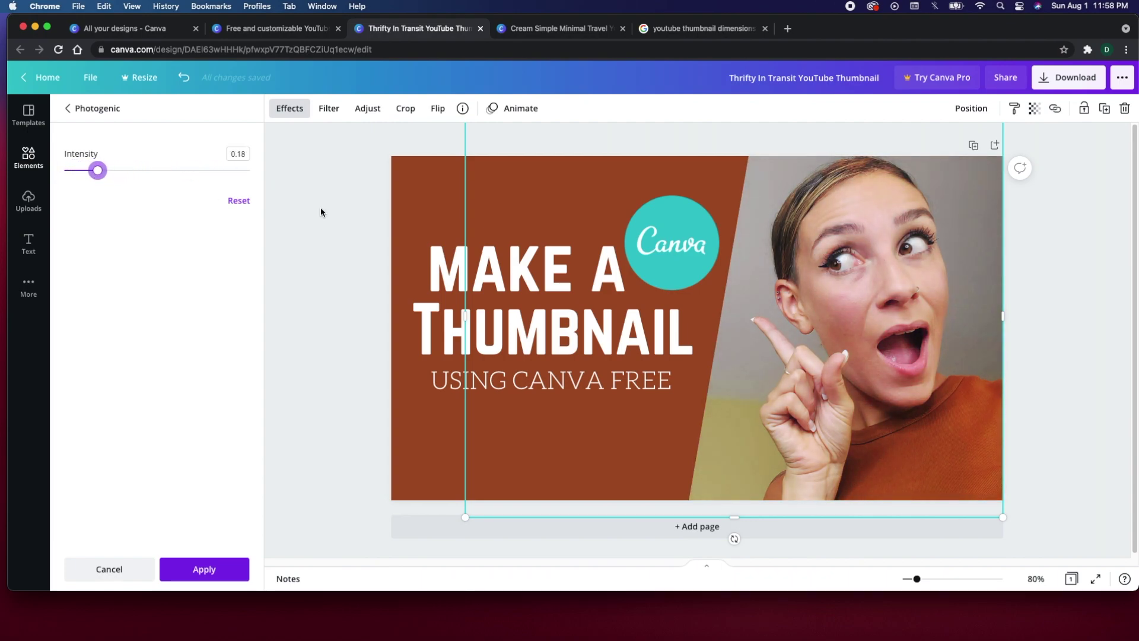
Download the thumbnail design as a PNG, dismiss the sharing offer, and open the downloaded file in Preview.
{"action": "left_click", "coordinate": [1068, 77]}
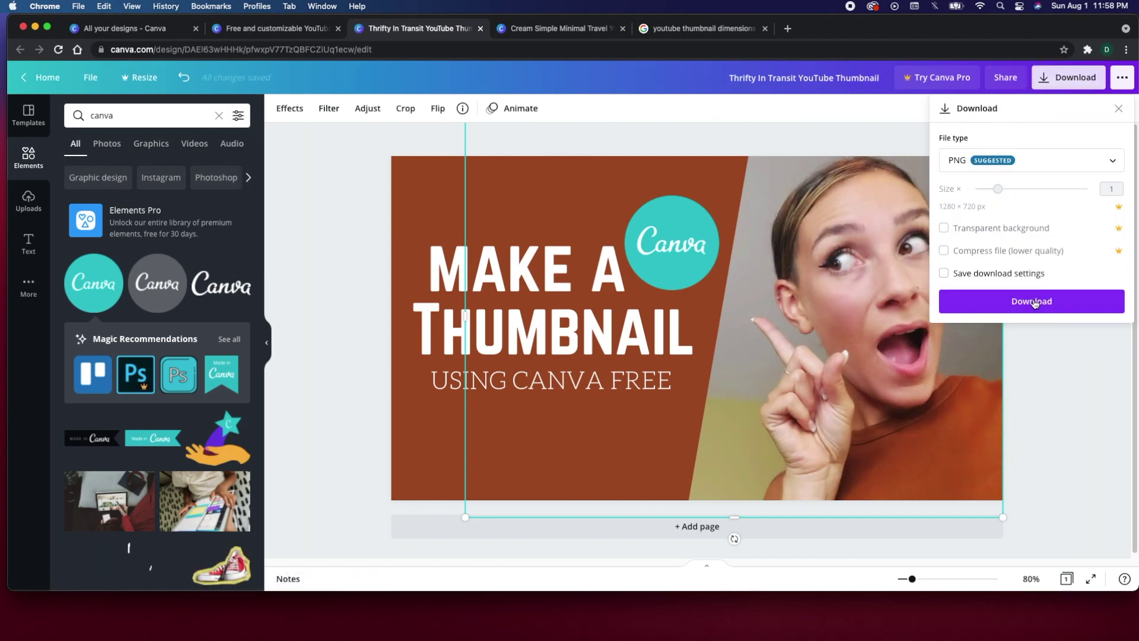
{"action": "left_click", "coordinate": [1032, 302]}
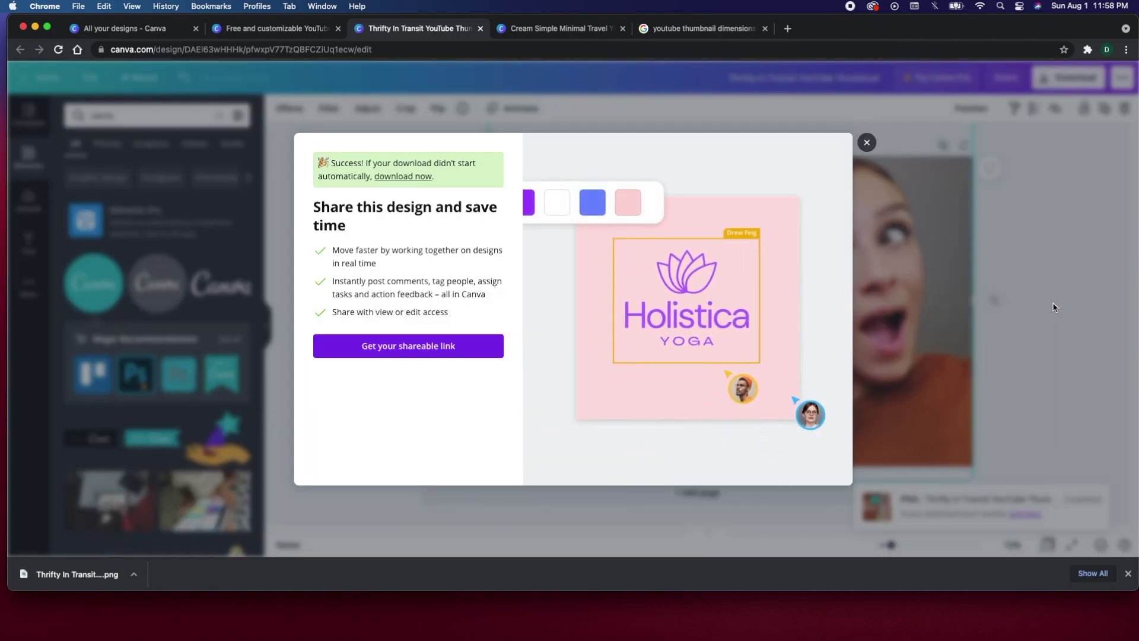
{"action": "left_click", "coordinate": [867, 143]}
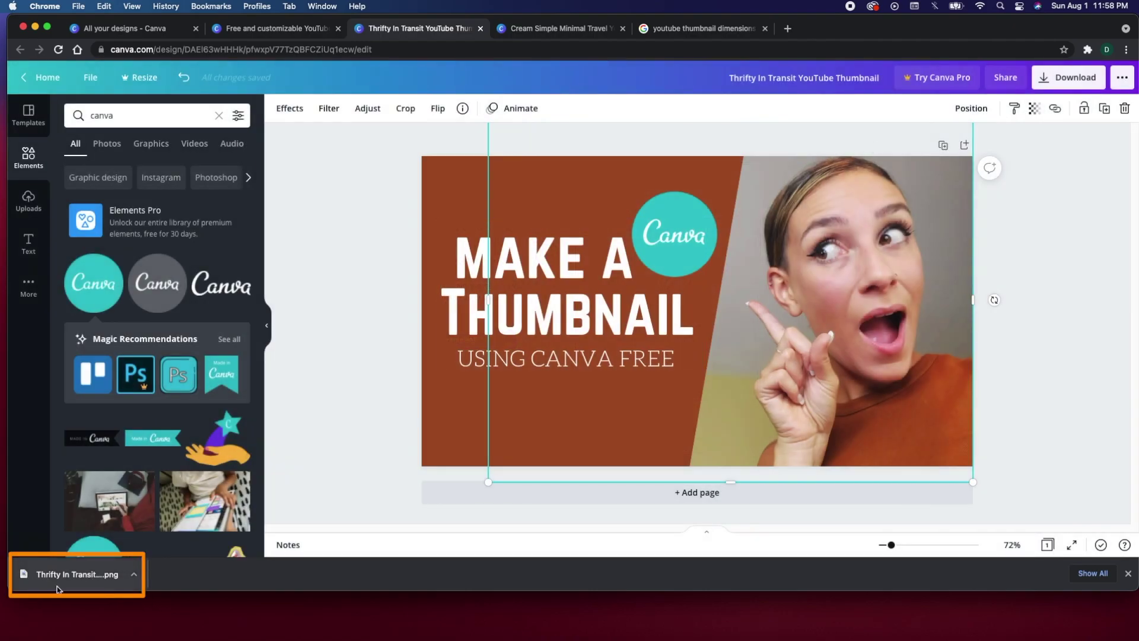
{"action": "left_click", "coordinate": [86, 582]}
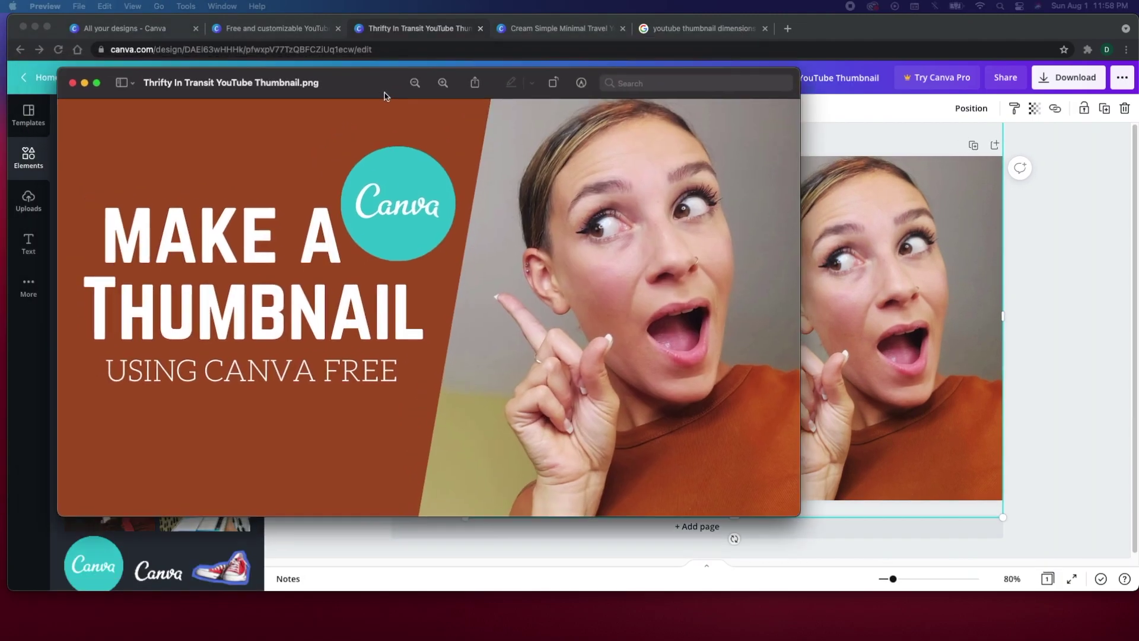
{"action": "left_click_drag", "start_coordinate": [384, 96], "coordinate": [546, 118]}
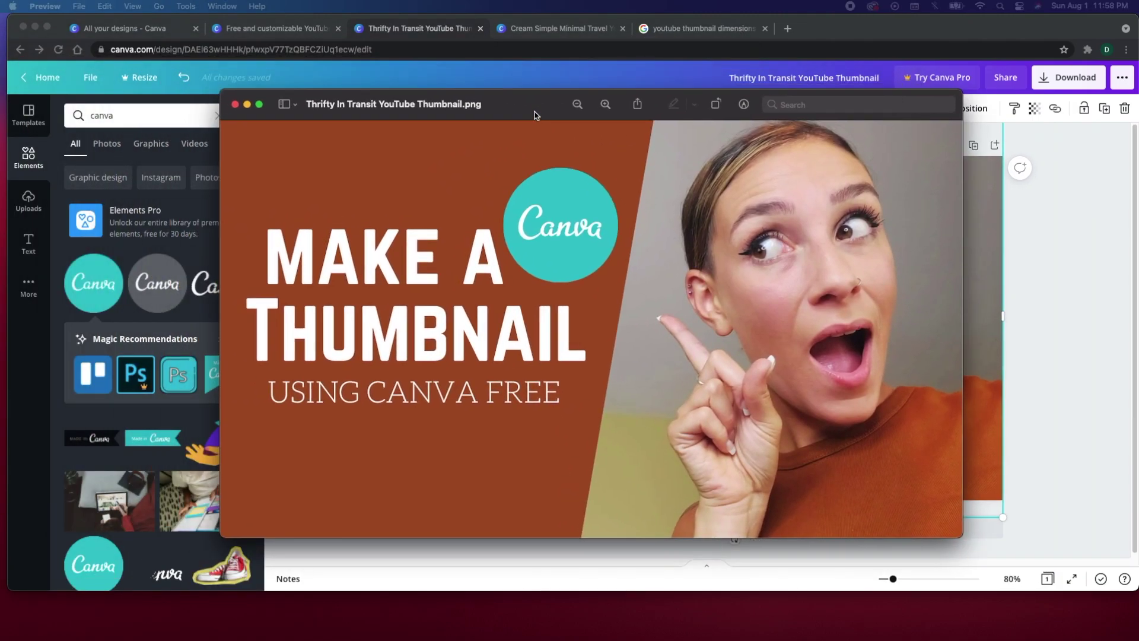
Rename the downloaded PNG file to "HOW TO MAKE A THUMBNAIL-2021".
{"action": "left_click", "coordinate": [87, 6]}
{"action": "left_click", "coordinate": [794, 336]}
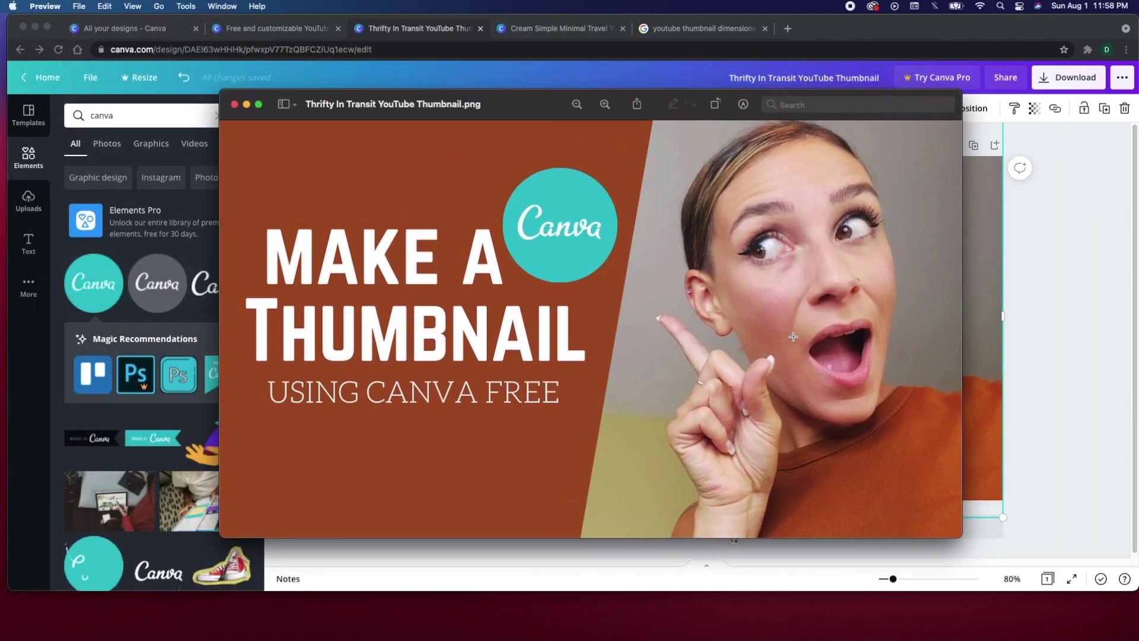
{"action": "type", "text": "HO"}
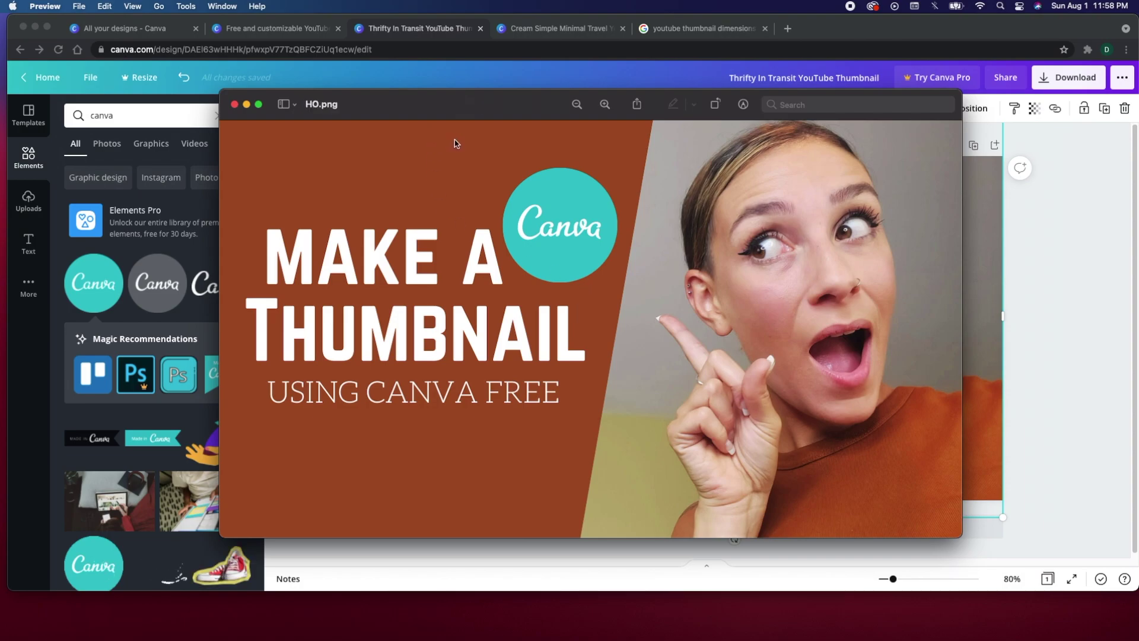
{"action": "type", "text": "W TO MAKE A T"}
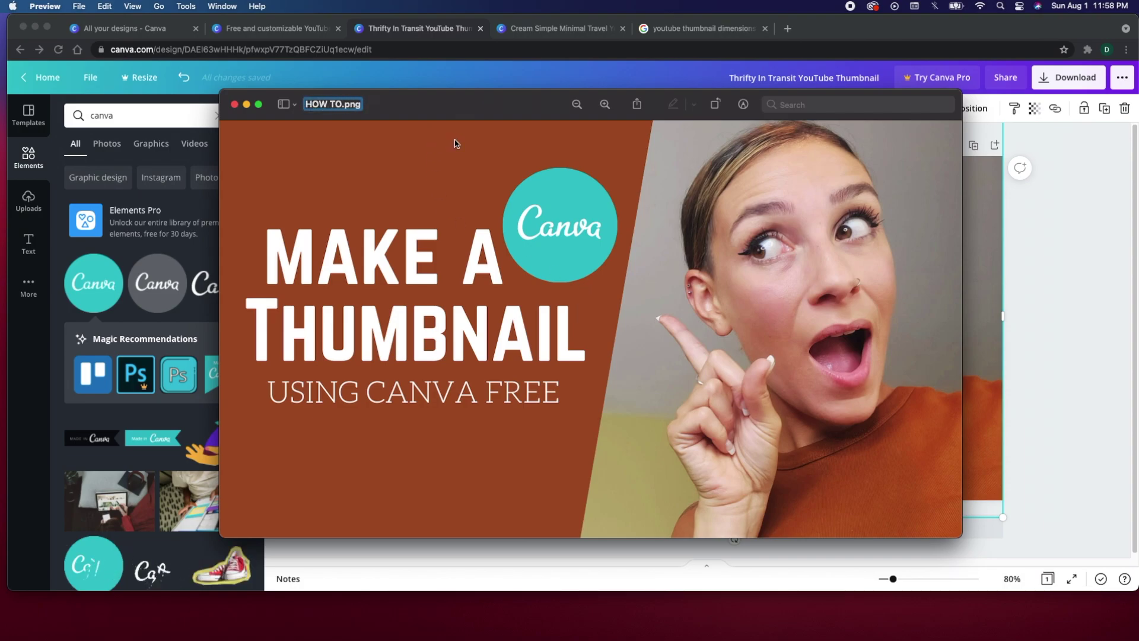
{"action": "type", "text": "HUMBNAIL"}
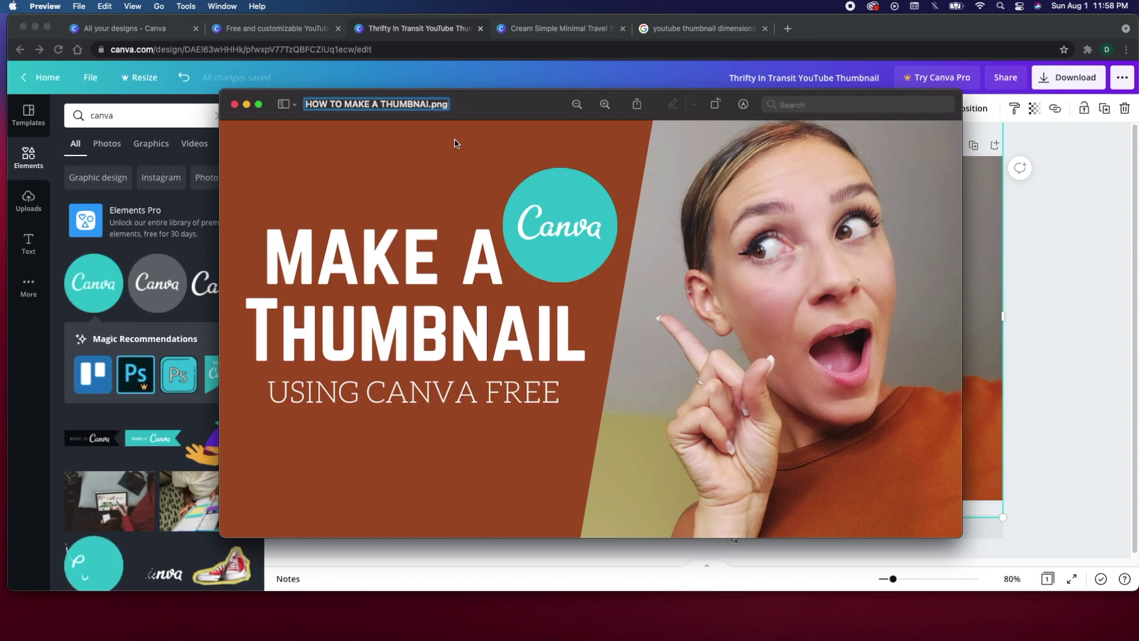
{"action": "type", "text": "-3"}
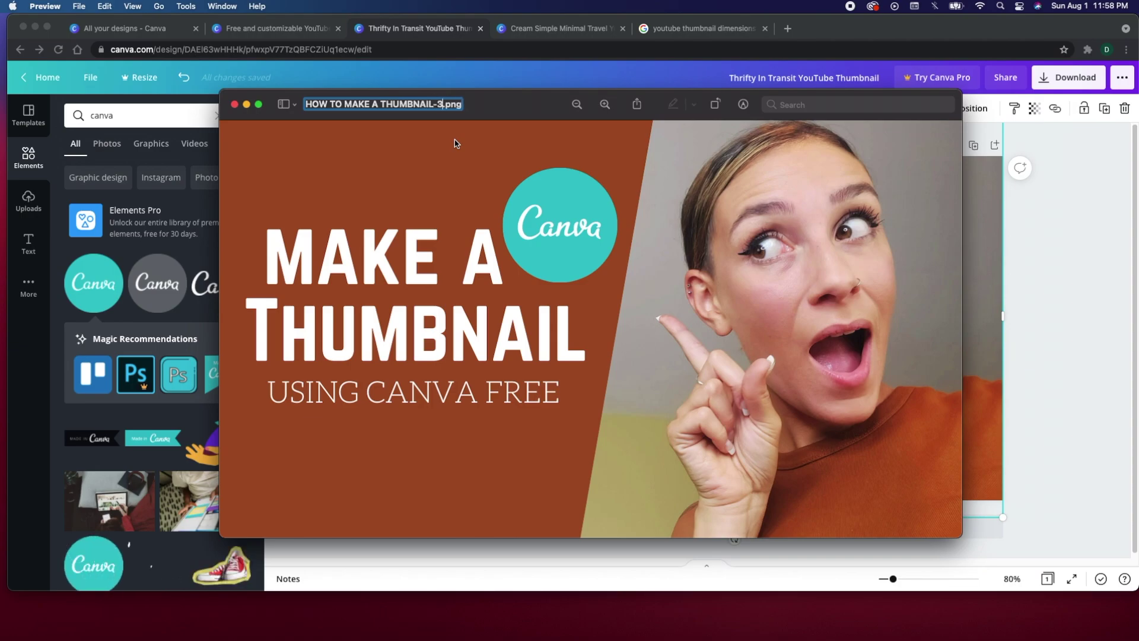
{"action": "key", "text": "BackSpace"}
{"action": "type", "text": "2021"}
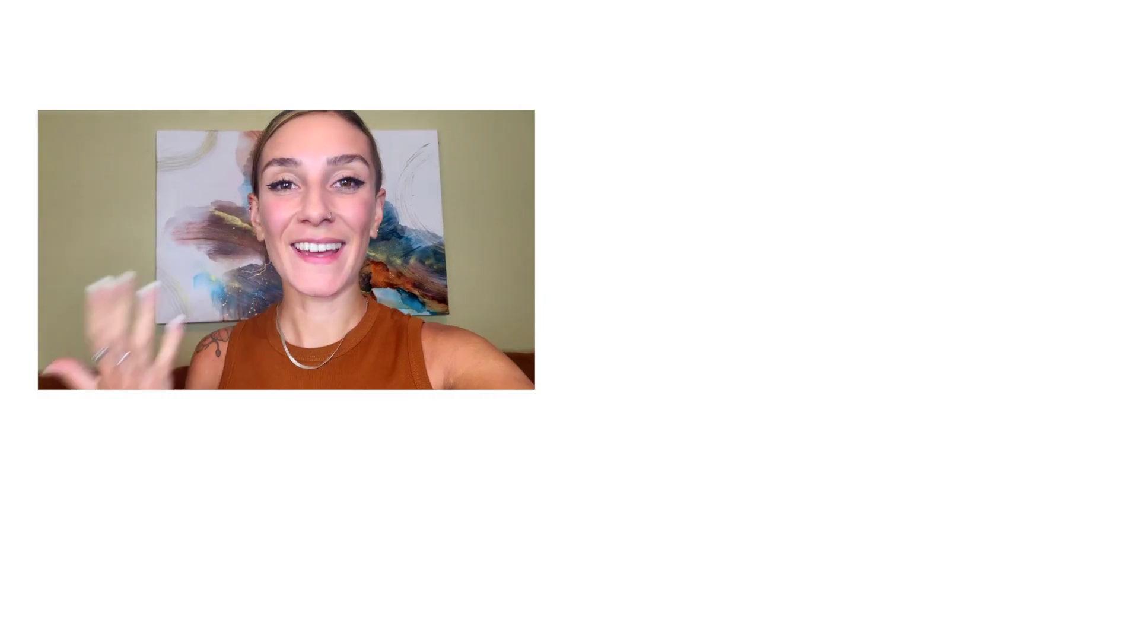